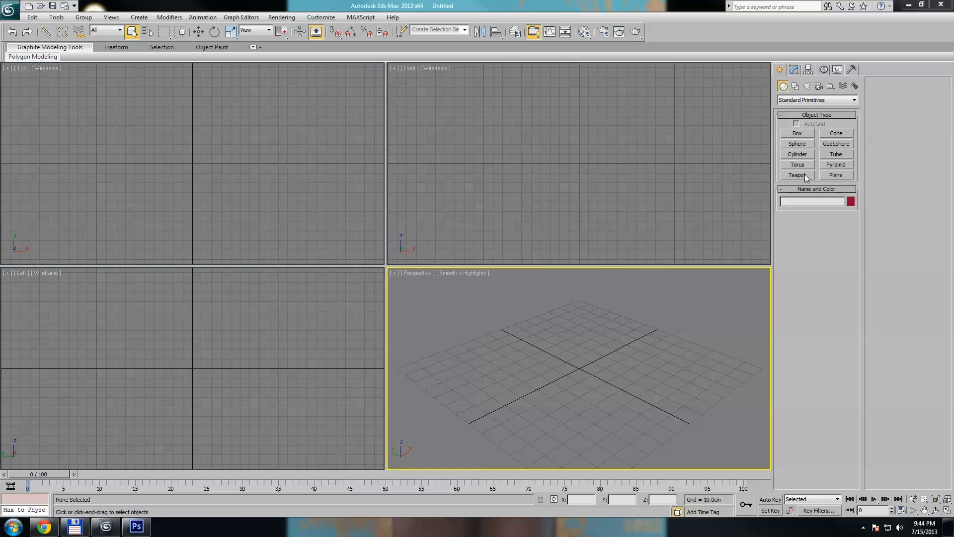
Step: Create a plane about 141 by 149 cm in the perspective view and a teapot at its centre
click(835, 175)
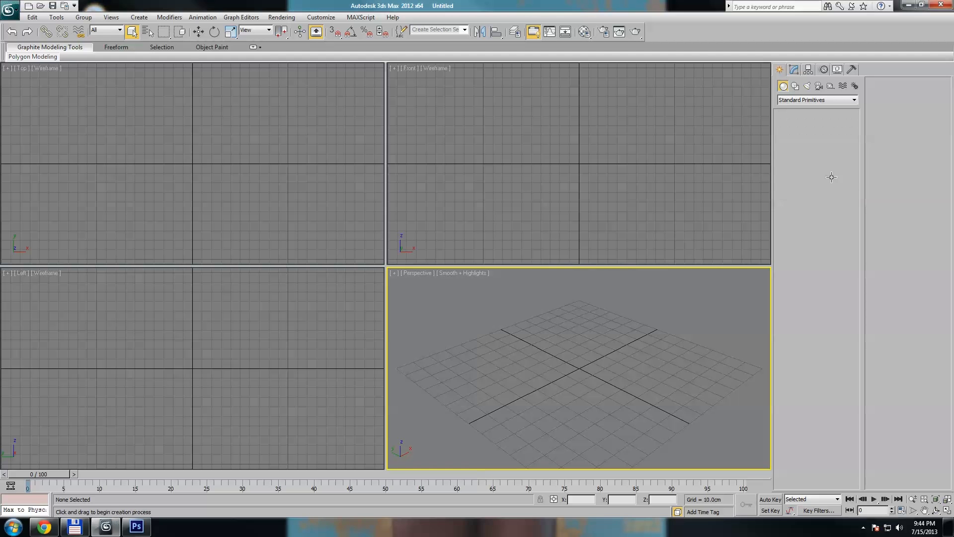
drag(579, 368, 567, 510)
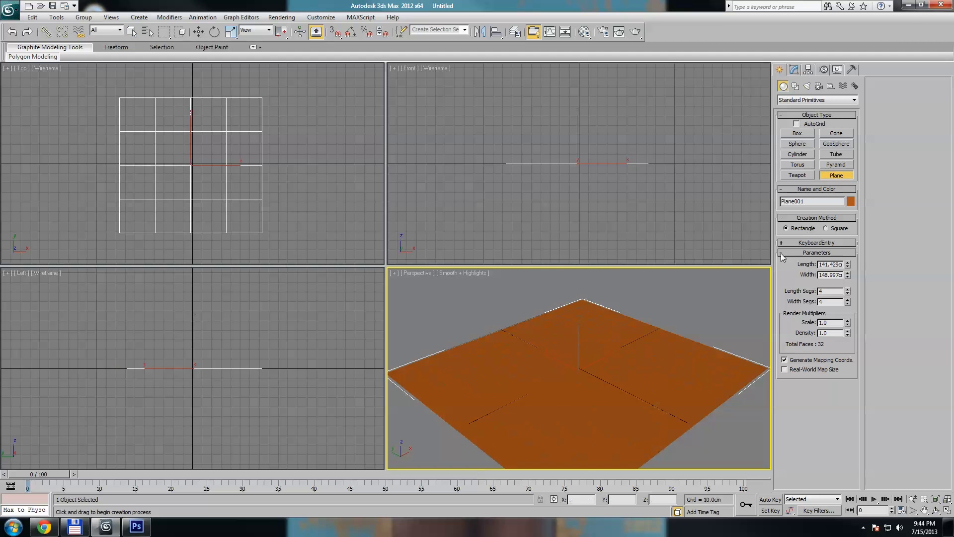
click(798, 175)
drag(580, 374, 614, 371)
right_click(613, 370)
mouse_move(622, 328)
middle_down()
mouse_move(616, 367)
mouse_move(624, 328)
middle_up()
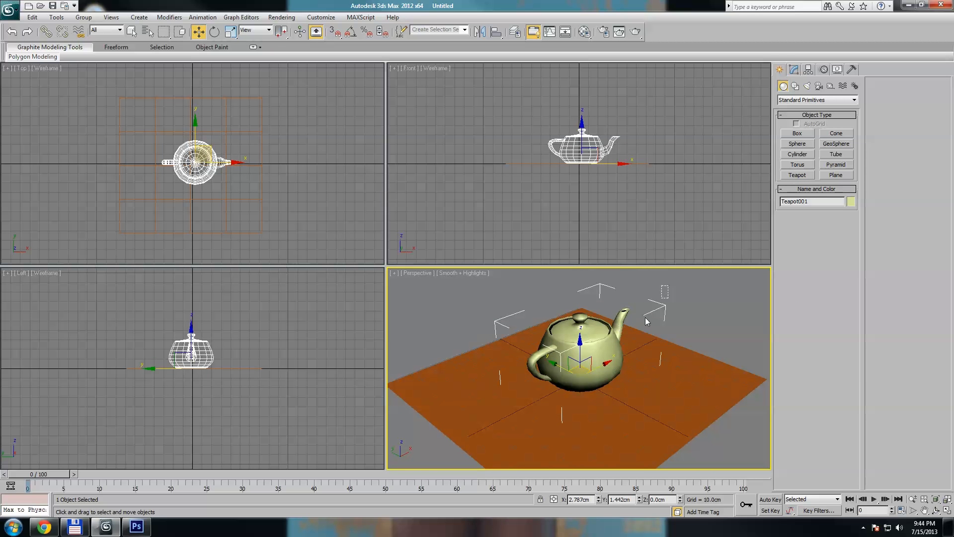
Step: Assign the first material slot to both the plane and the teapot, with self-illumination set to 100
key(ctrl+a)
key(m)
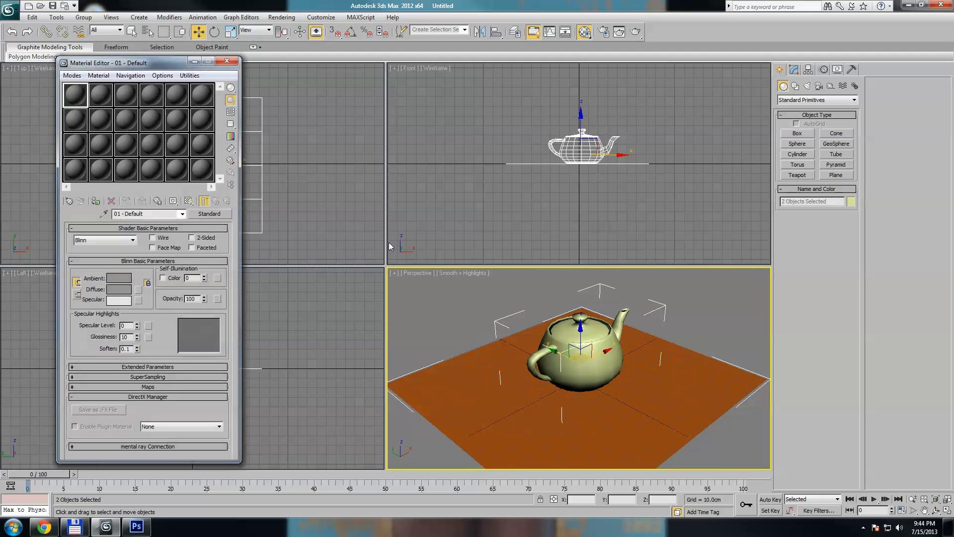
click(95, 201)
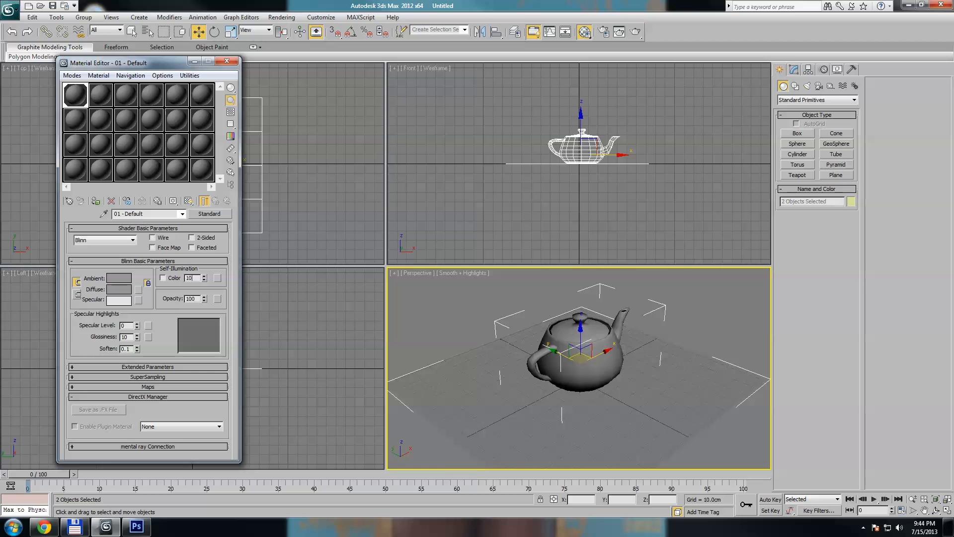
key(Return)
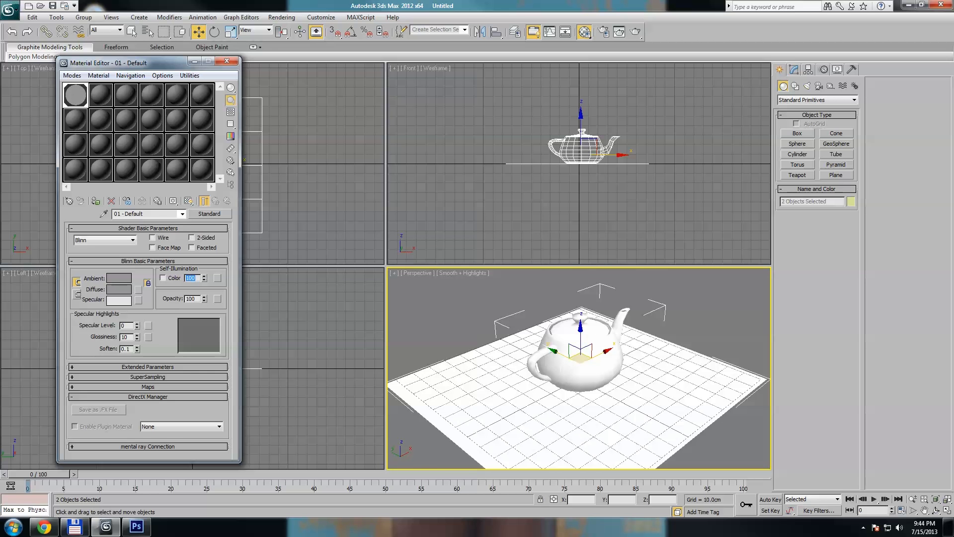
Step: Change the material to VRayLightMtl and put a Gradient Ramp map in its light color slot
click(218, 217)
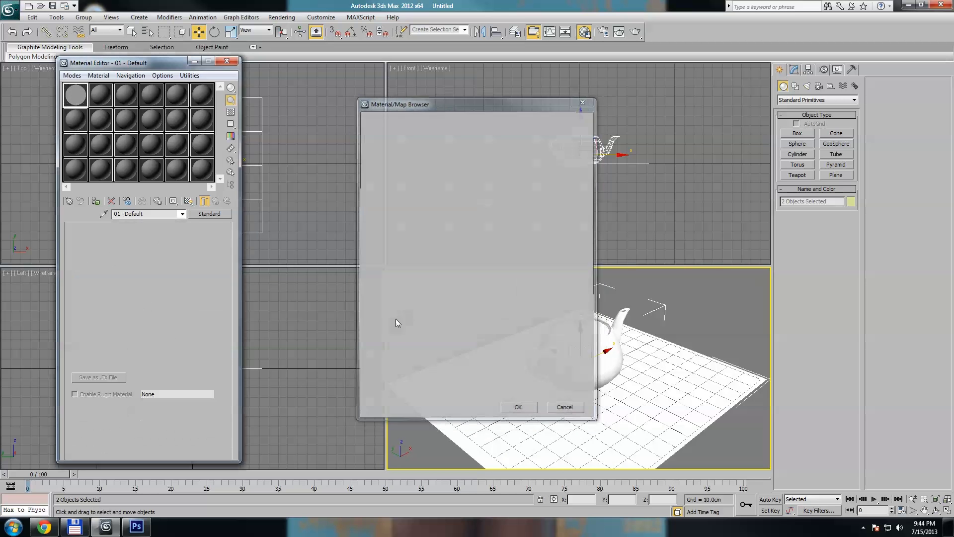
double_click(404, 318)
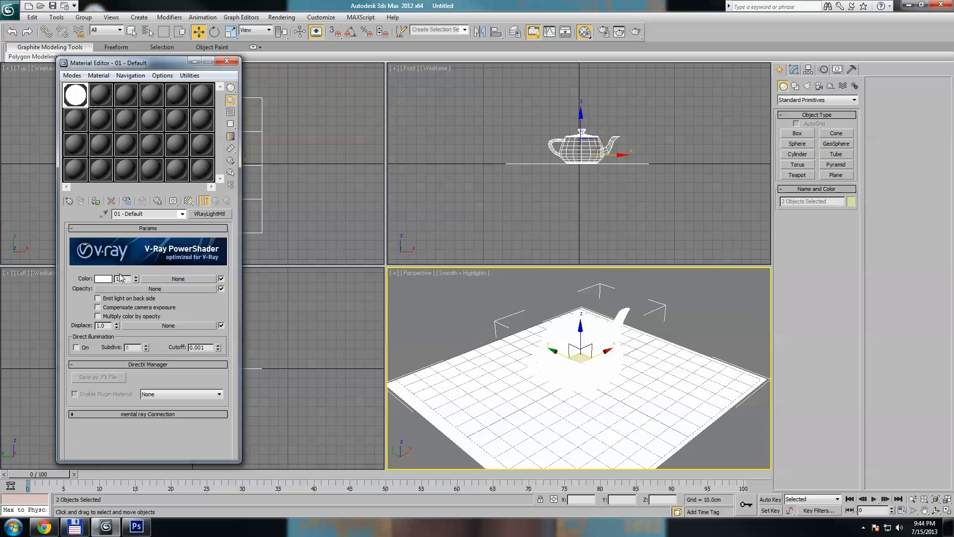
click(173, 281)
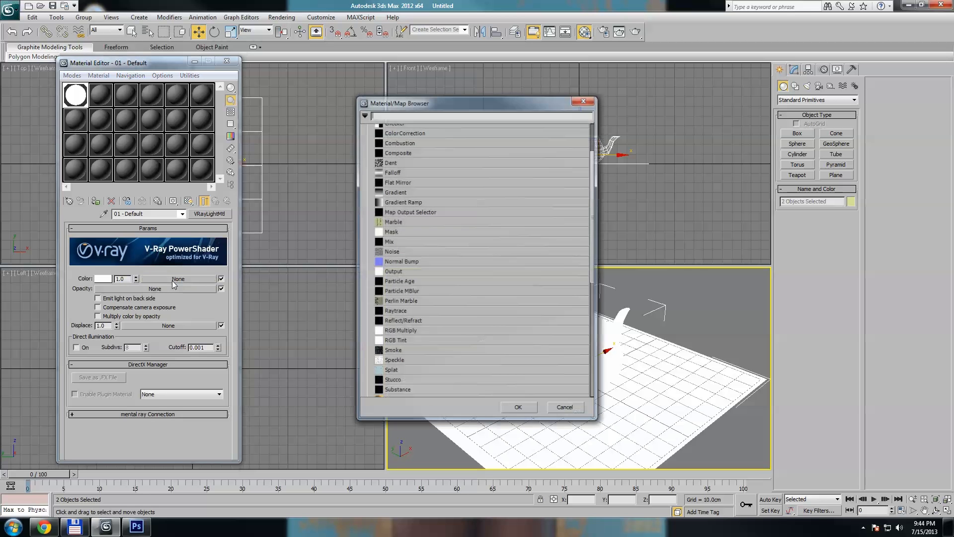
double_click(400, 203)
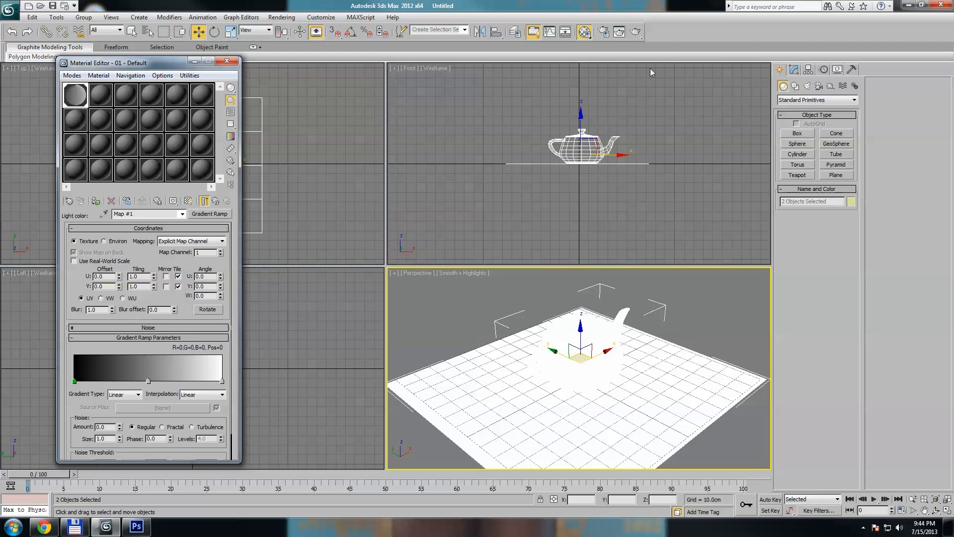
Step: Set the V-Ray region sequence to Top->Bottom and turn off the V-Ray log window in the render setup
click(604, 31)
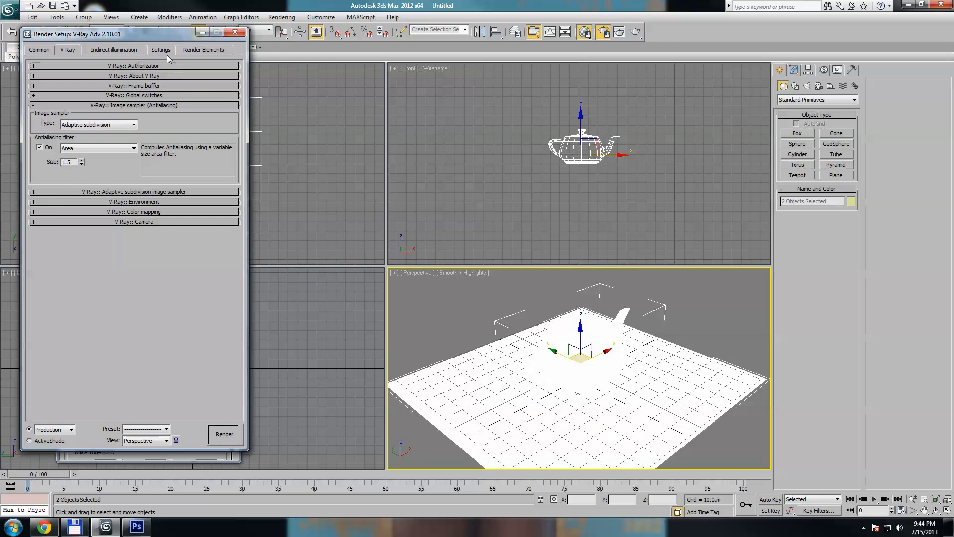
click(165, 50)
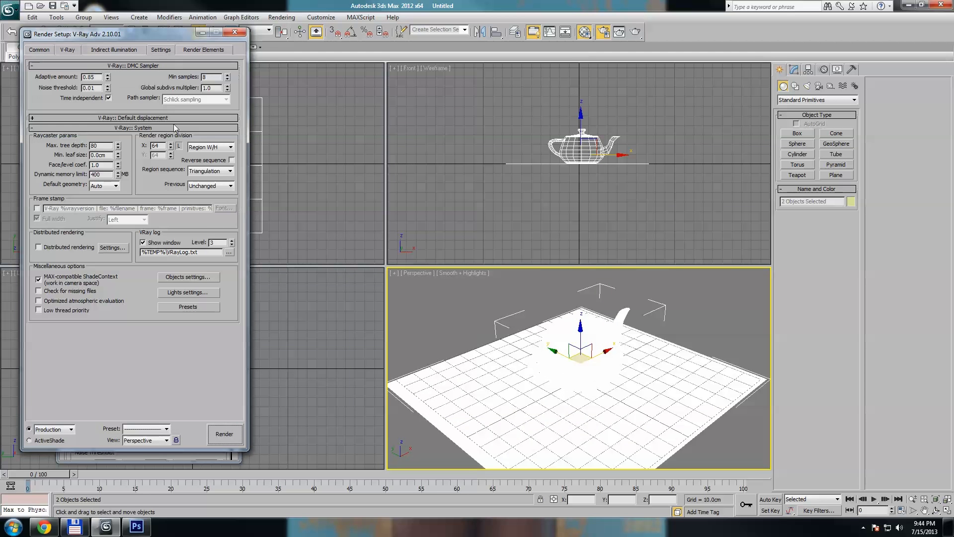
click(203, 171)
click(204, 189)
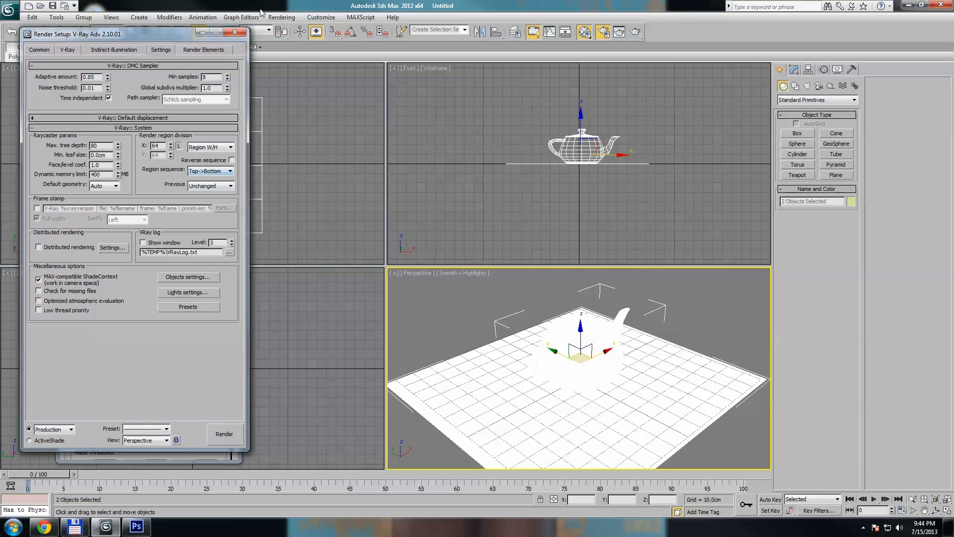
click(235, 32)
Step: Render the perspective view to check the gradient material, and close the render window and Material Editor
click(619, 32)
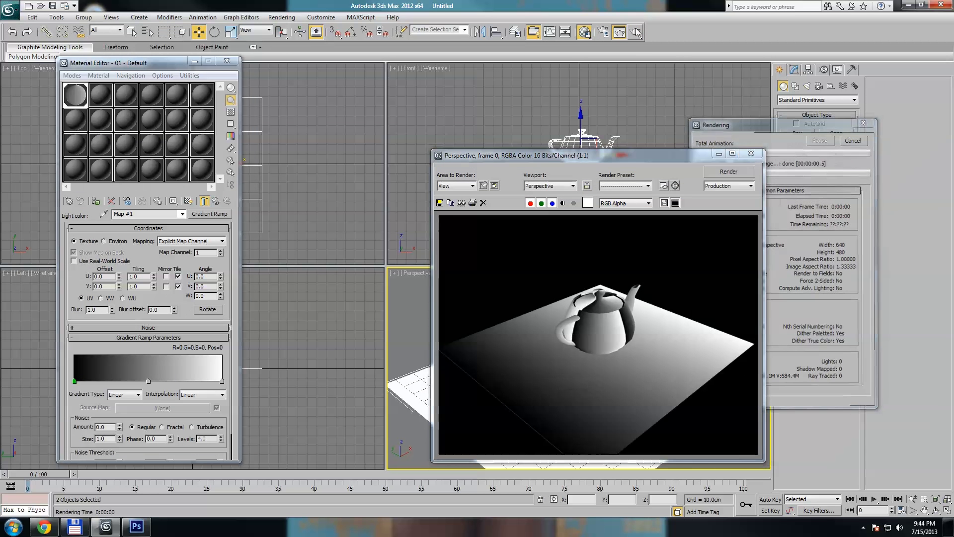
drag(642, 155, 407, 113)
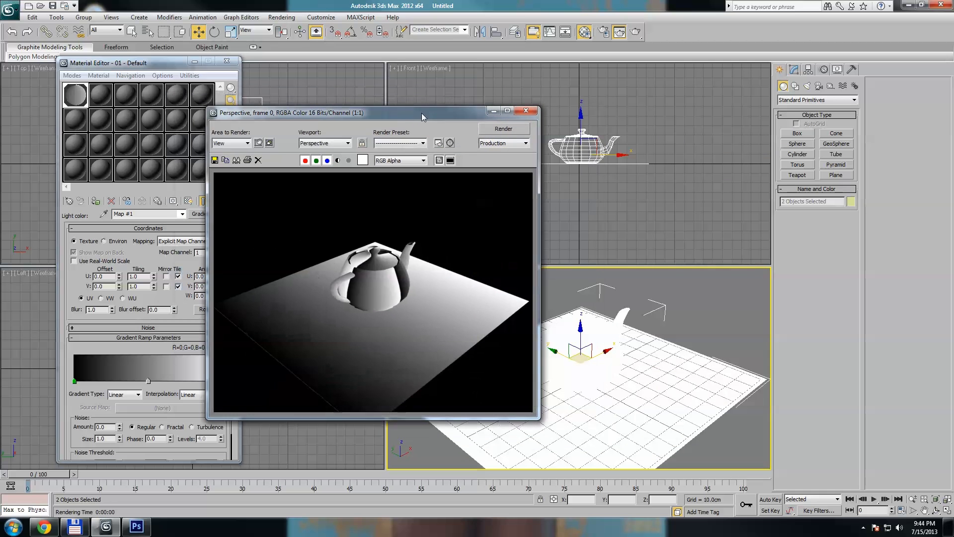
click(527, 113)
click(226, 60)
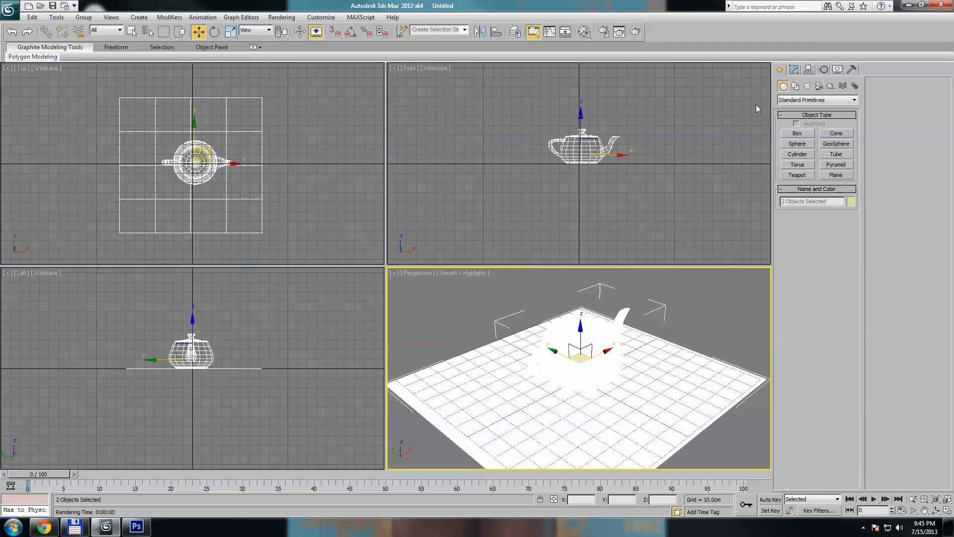
Step: Create a plane-type VRayLight in the Top view off the floor plane's lower-right corner, about 16 cm half-length and 18 cm half-width
click(807, 86)
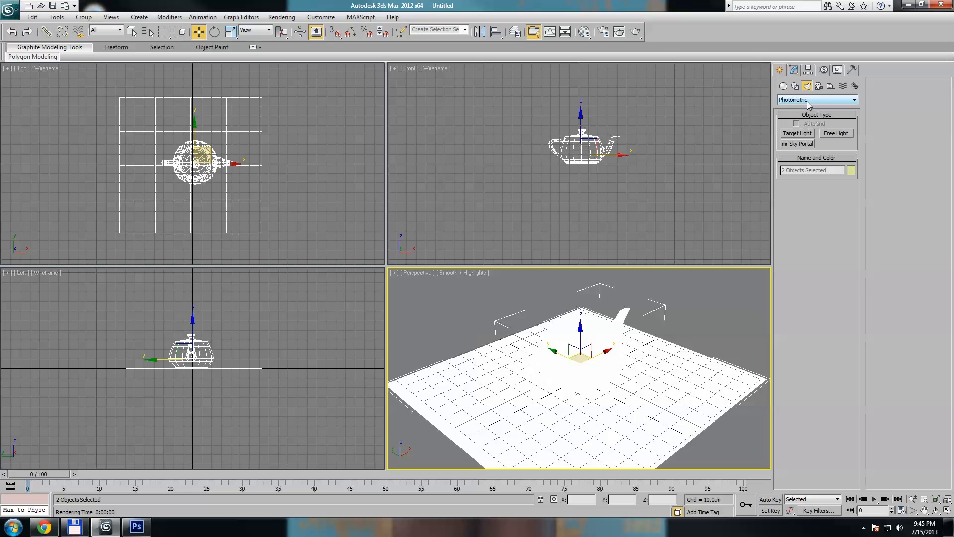
click(809, 102)
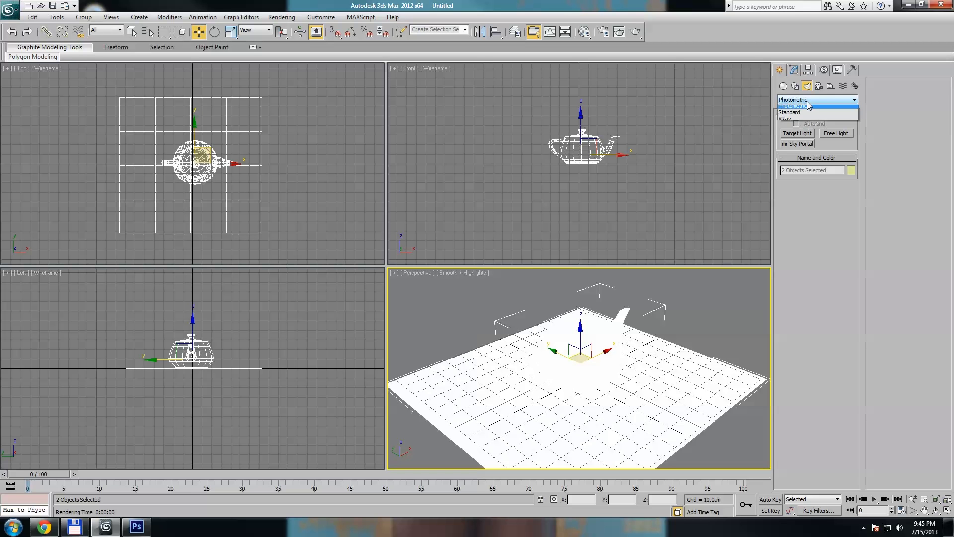
click(800, 123)
click(797, 133)
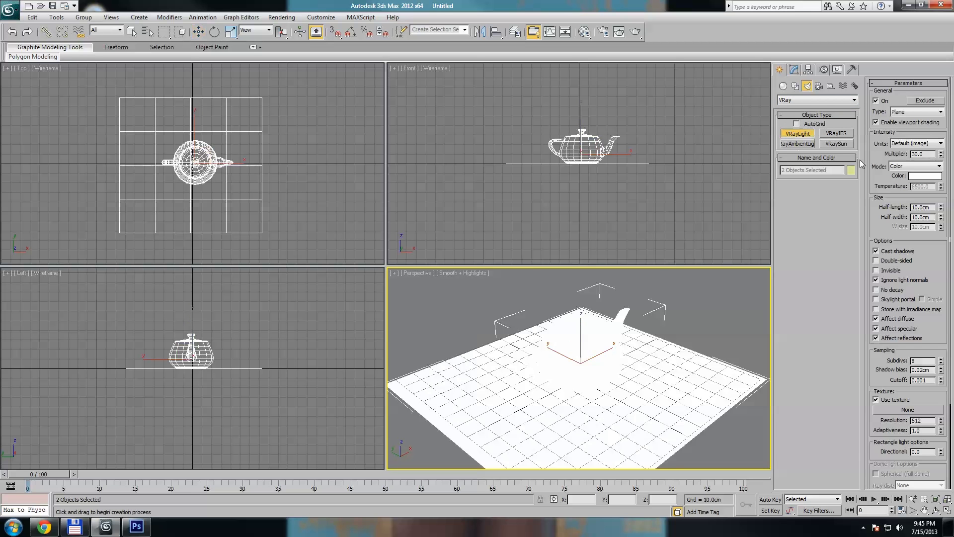
click(914, 111)
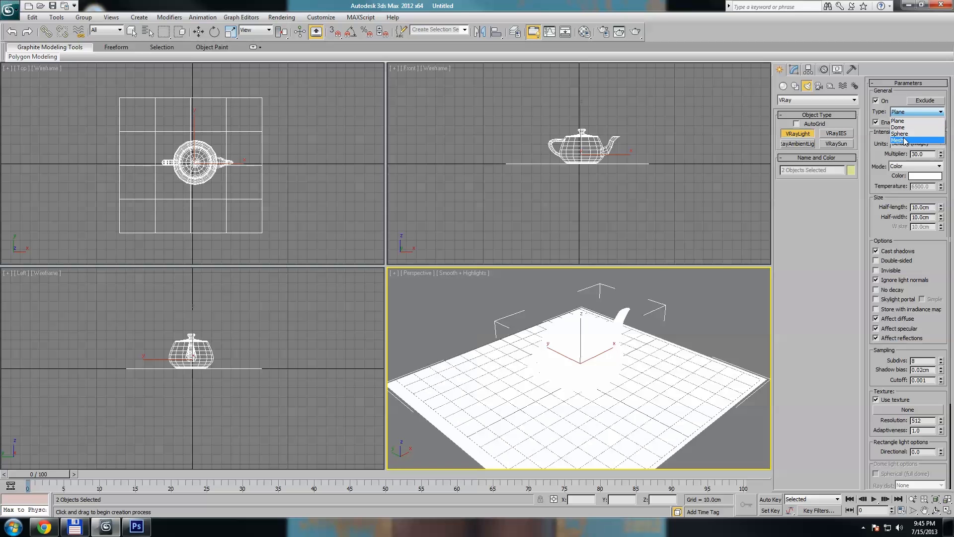
click(895, 120)
scroll(253, 207, down, 5)
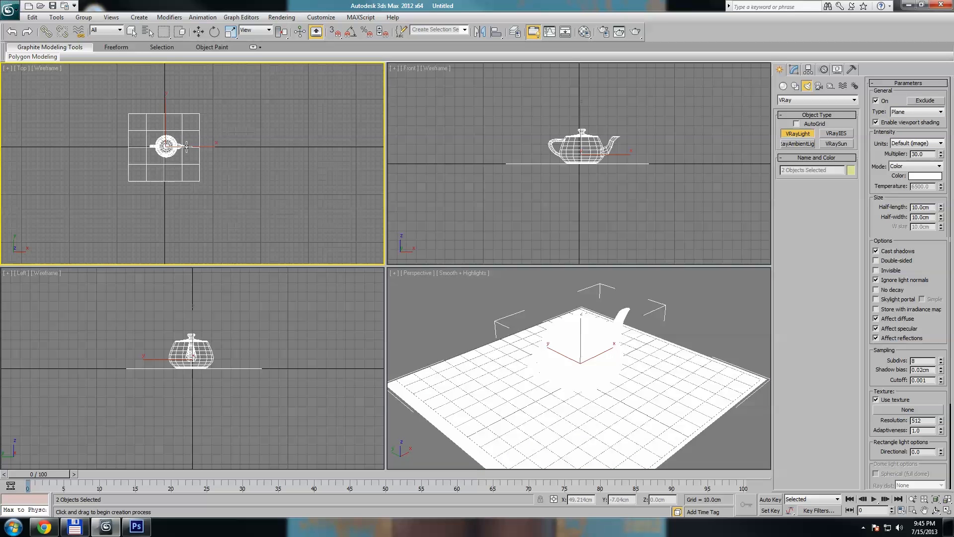
drag(274, 220, 358, 230)
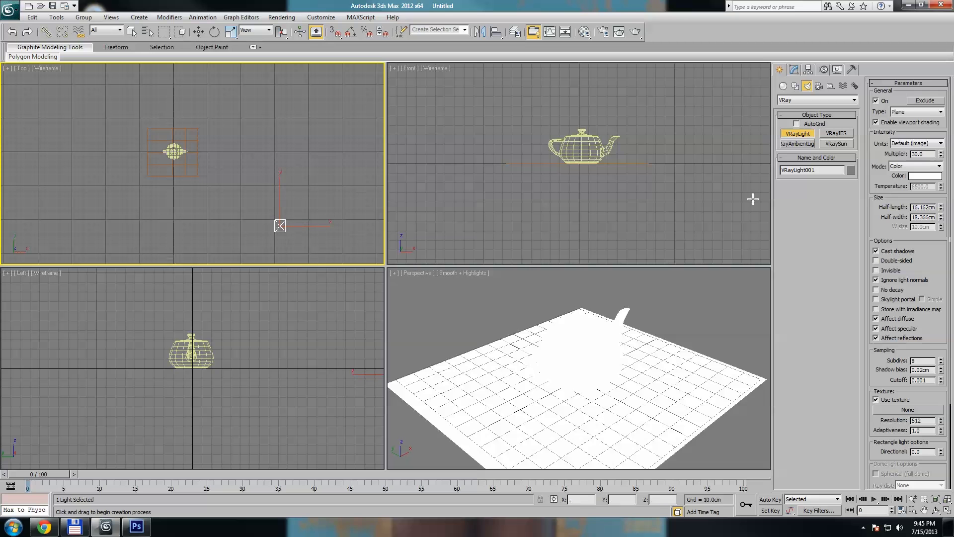
Step: Change the VRayLight's type to Sphere and set its multiplier to 300
click(917, 112)
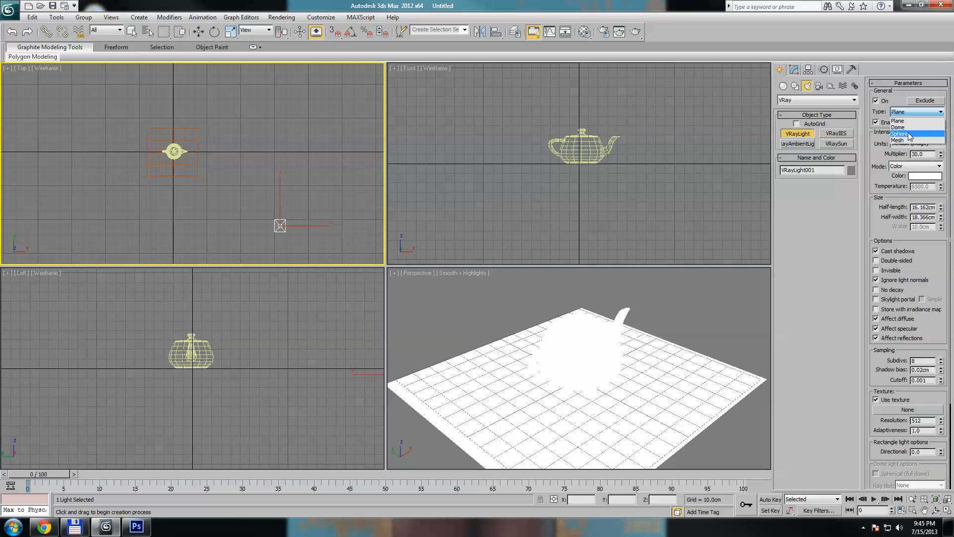
click(910, 134)
double_click(928, 154)
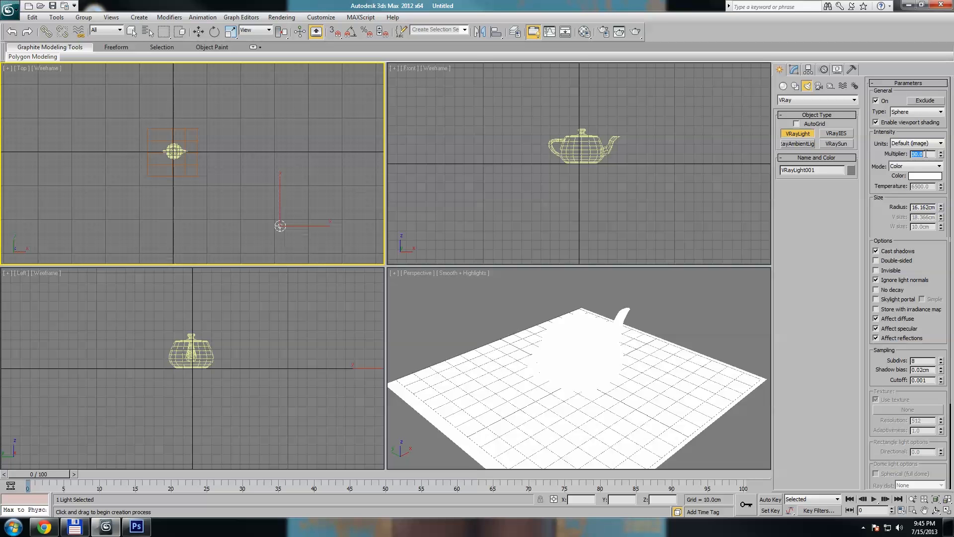
text(300)
key(Return)
Step: Turn on edged faces in the perspective view and end light creation with the Move tool active
click(612, 301)
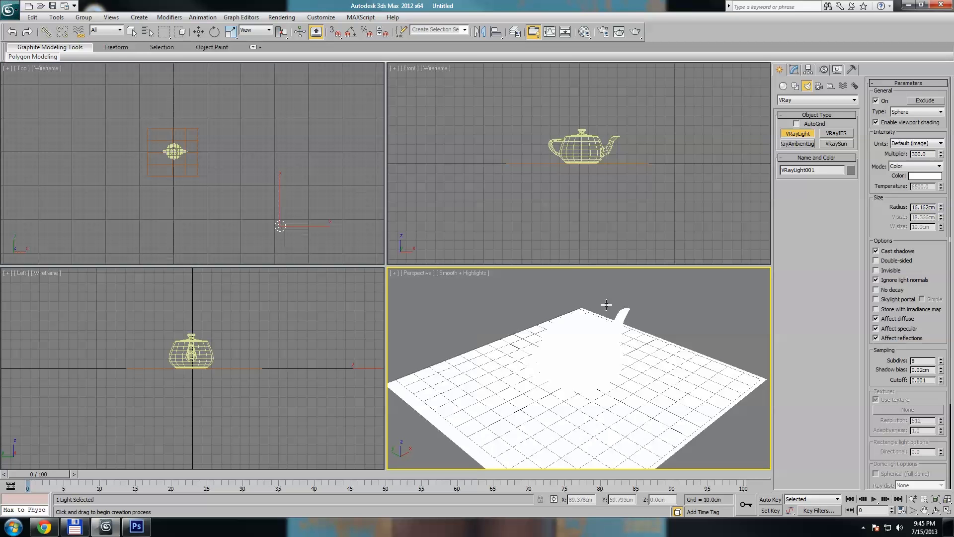
key(F4)
right_click(277, 224)
key(w)
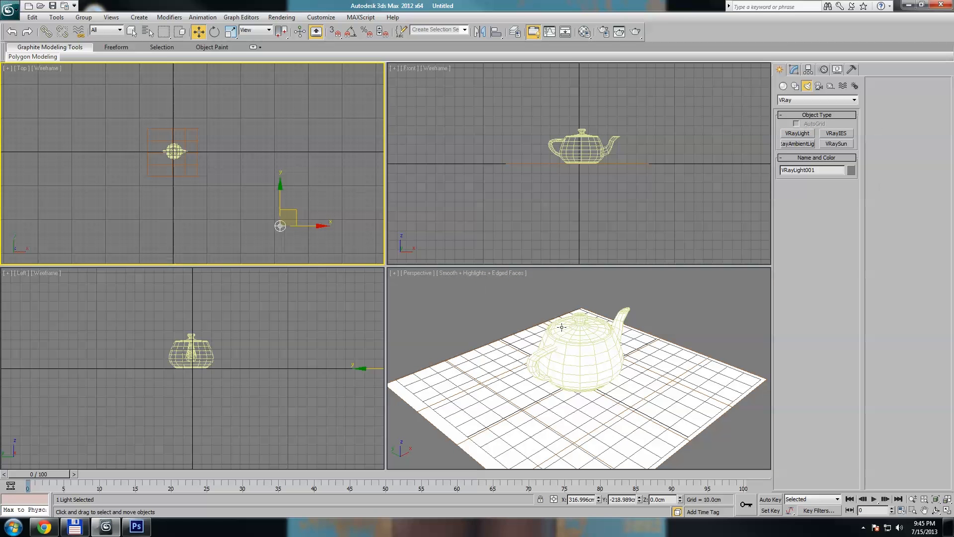
Step: Rotate the teapot about its vertical axis so that its spout points toward the sphere light, and deselect it
click(579, 332)
key(e)
drag(585, 398, 588, 373)
key(w)
click(672, 308)
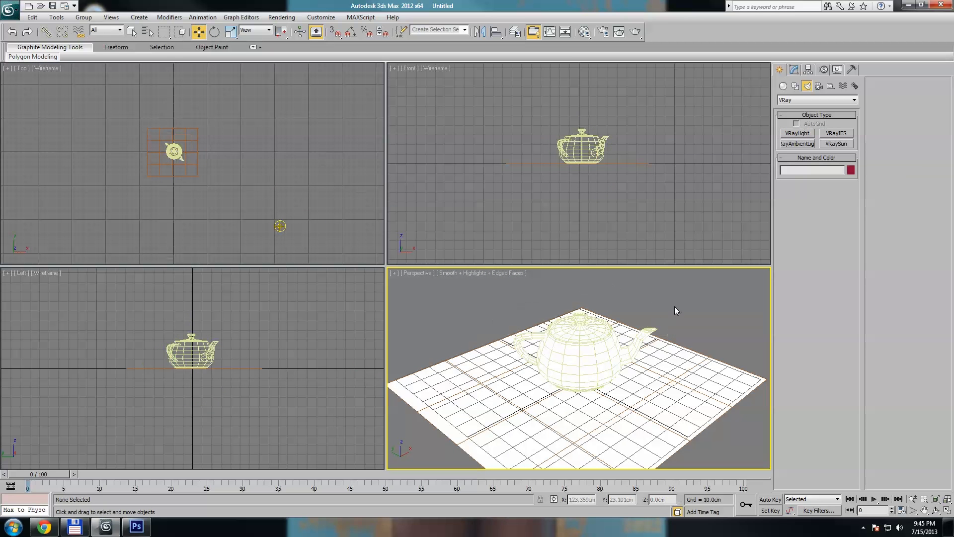
Step: Show safe frames in the perspective view and render a closer framing of the teapot
click(422, 273)
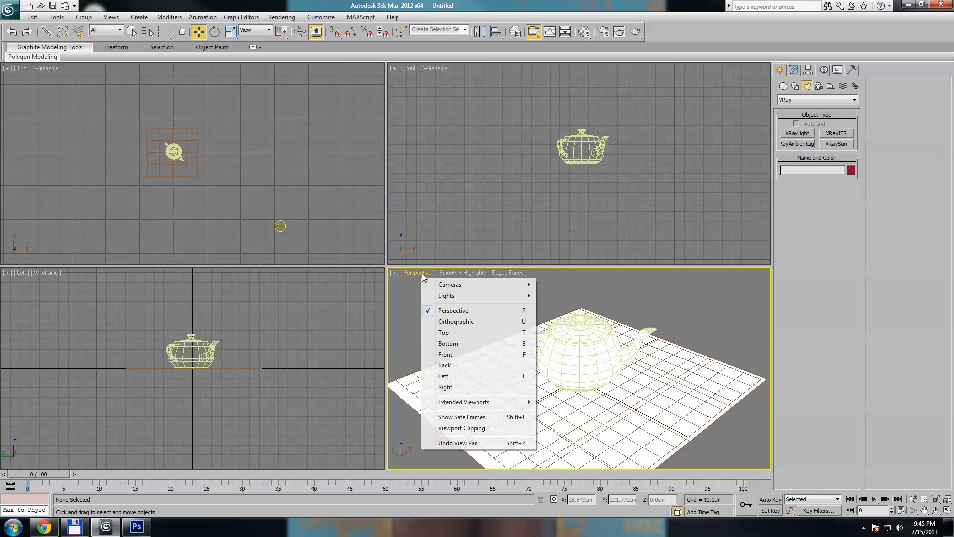
click(454, 416)
click(639, 32)
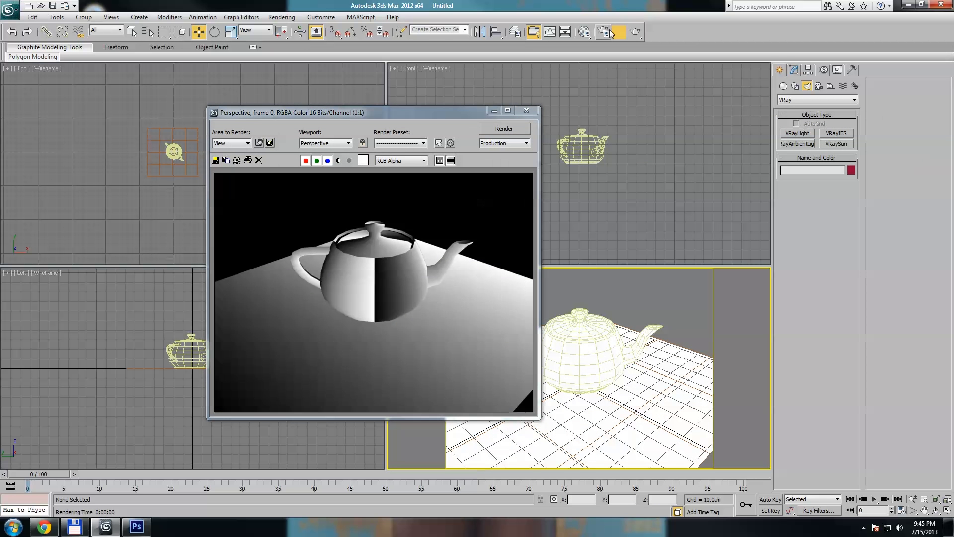
Step: Set the Gradient Ramp map's gradient type to Lighting and render the perspective view again
click(534, 32)
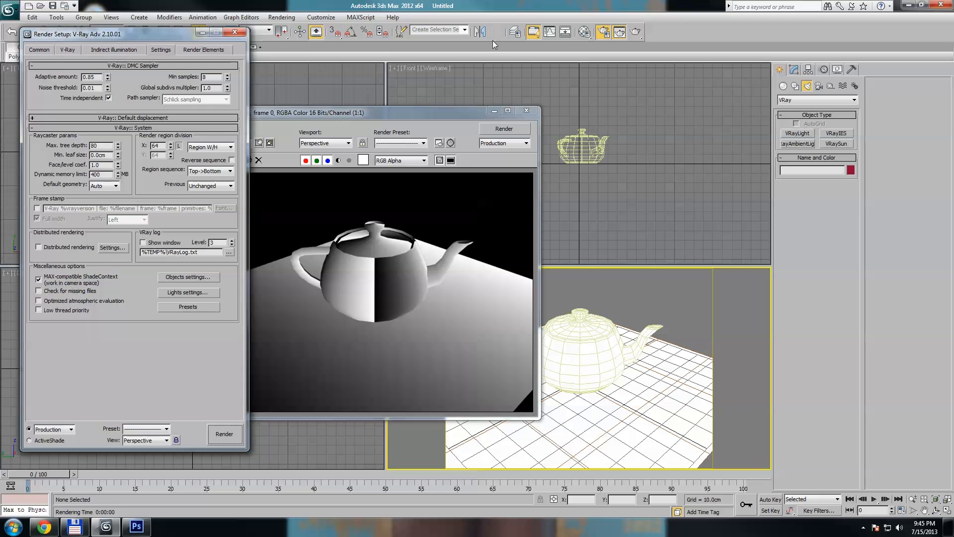
click(584, 32)
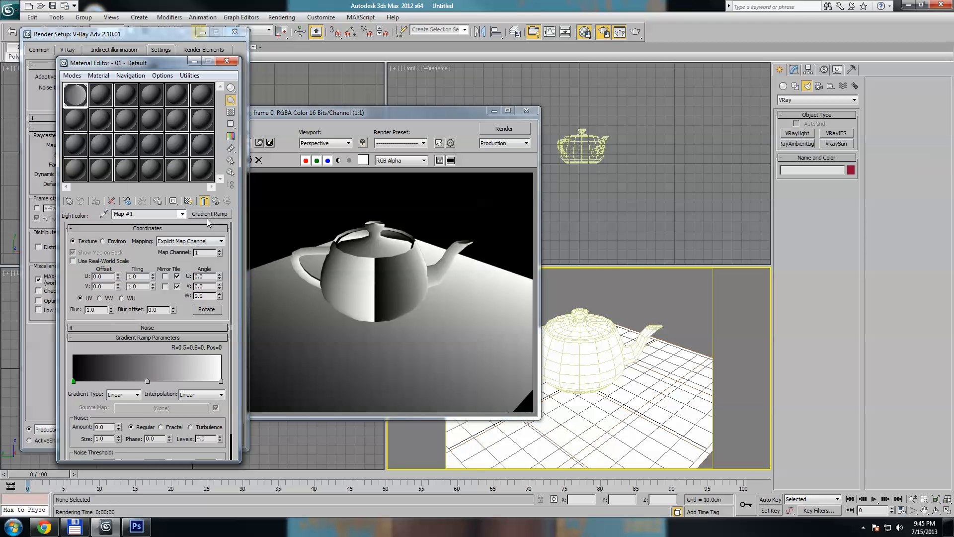
click(122, 395)
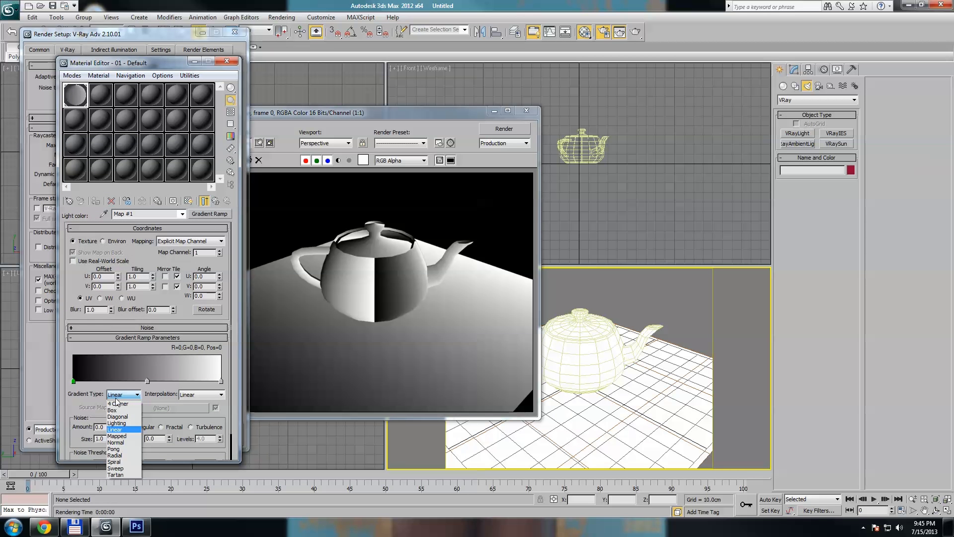
click(123, 423)
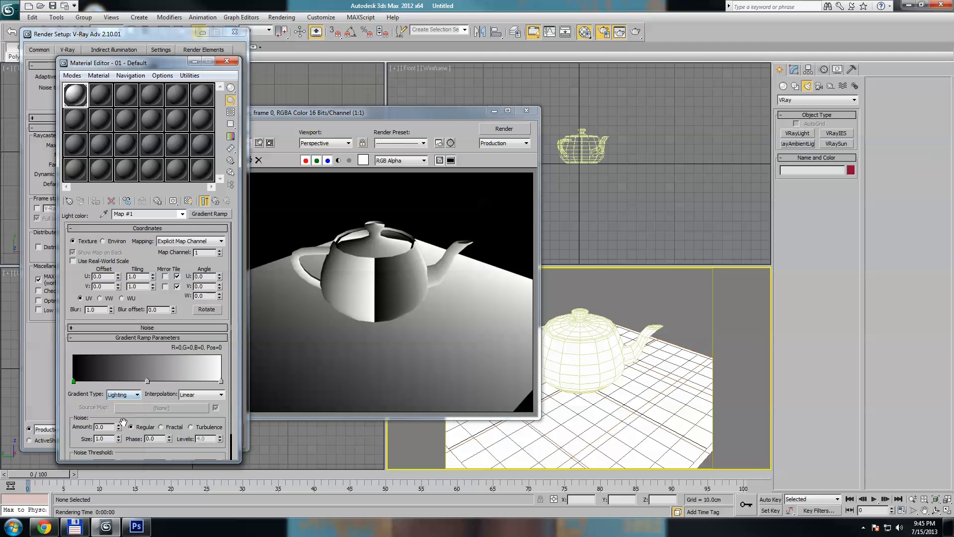
click(506, 132)
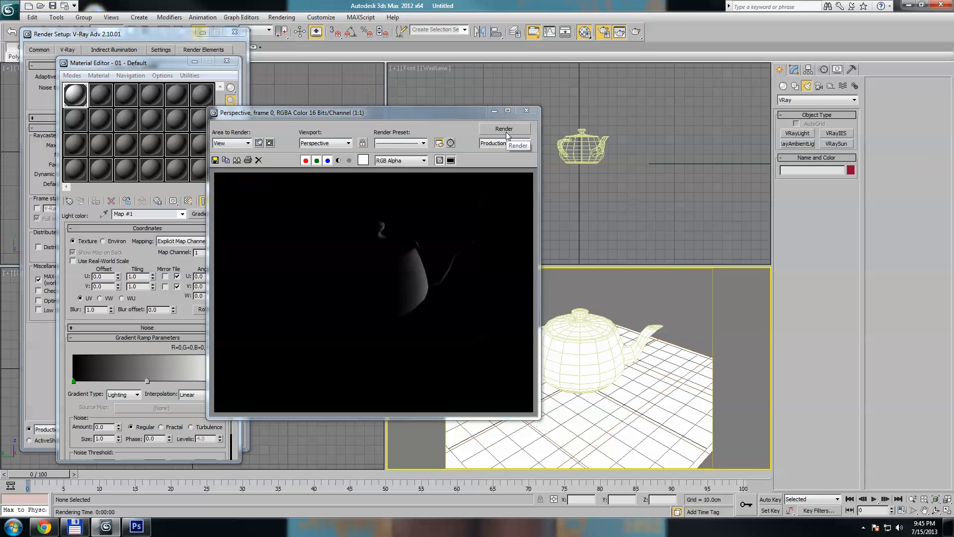
drag(473, 113, 567, 103)
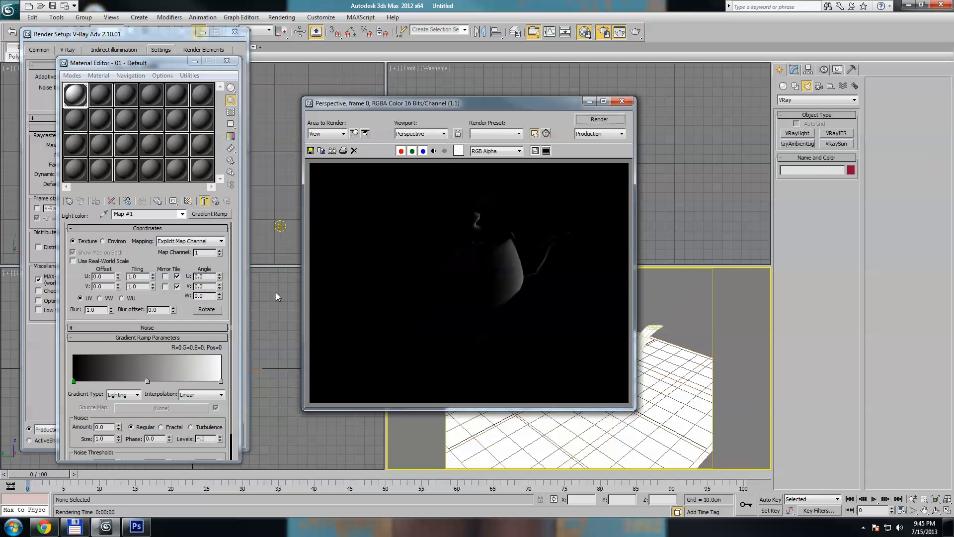
Step: Set the Gradient Ramp's interpolation to Solid and its middle flag at position 50 to pure white
click(192, 394)
click(193, 433)
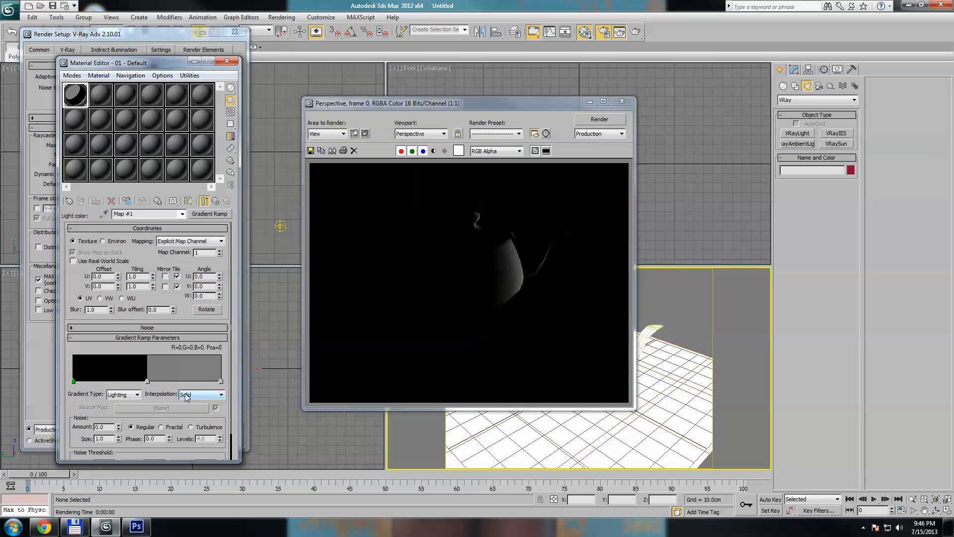
double_click(147, 381)
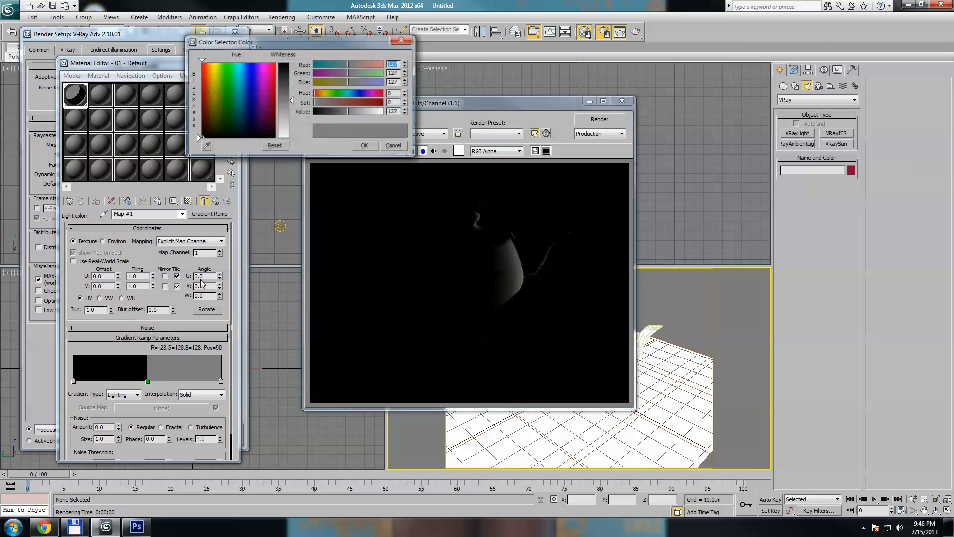
drag(287, 90, 288, 139)
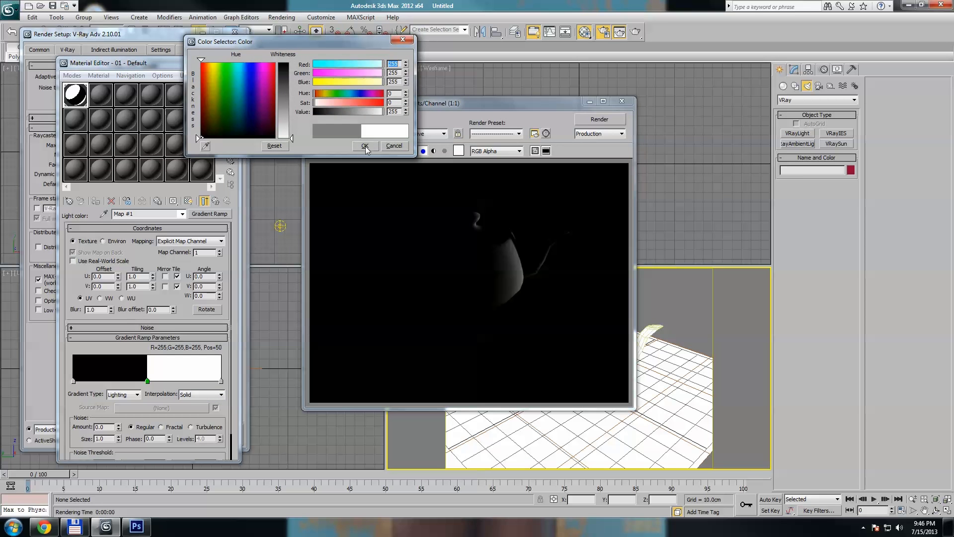
click(366, 145)
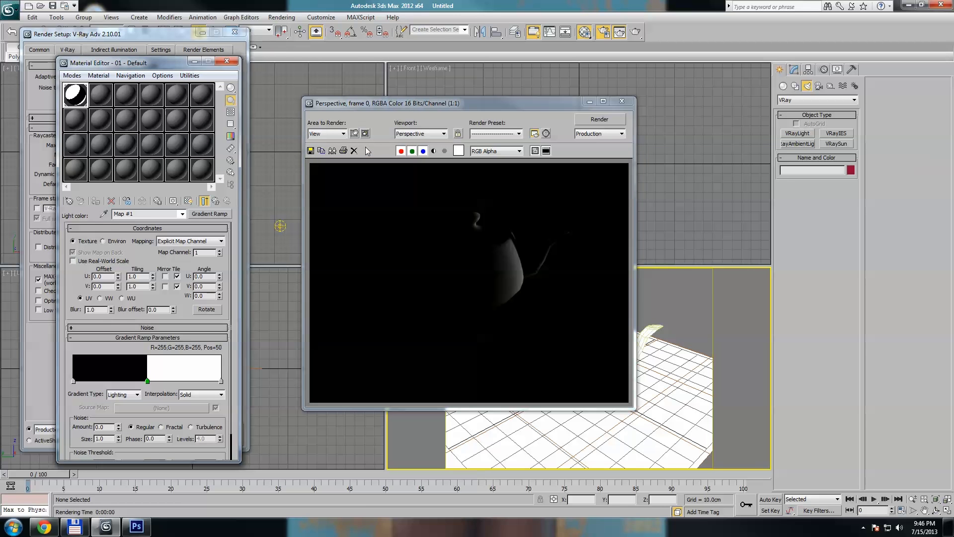
Step: Increase the teapot's segment count and render the perspective view
click(649, 332)
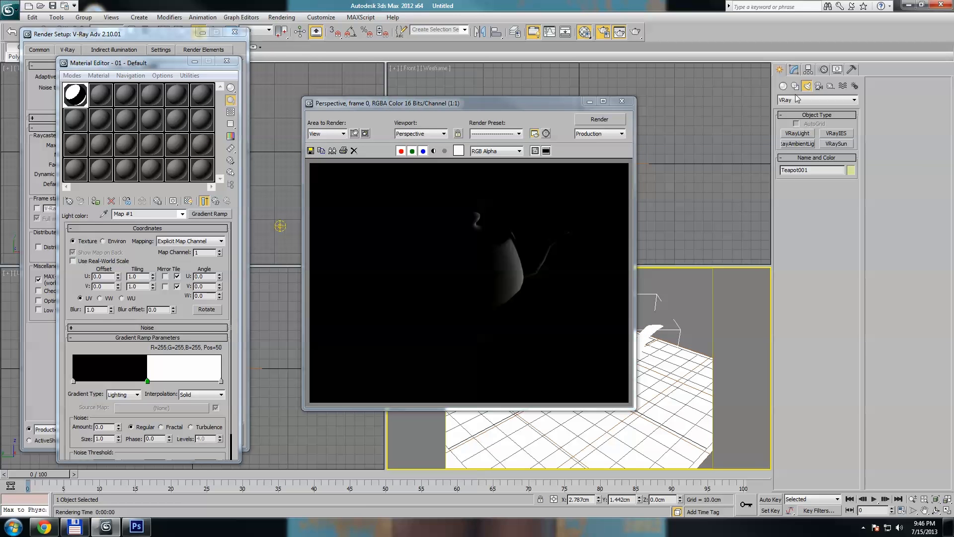
click(794, 70)
click(845, 221)
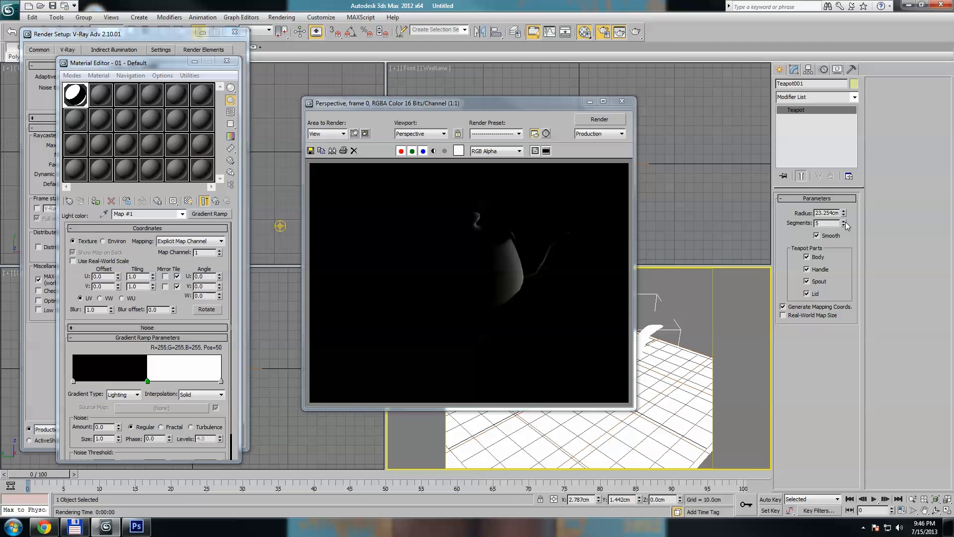
click(592, 121)
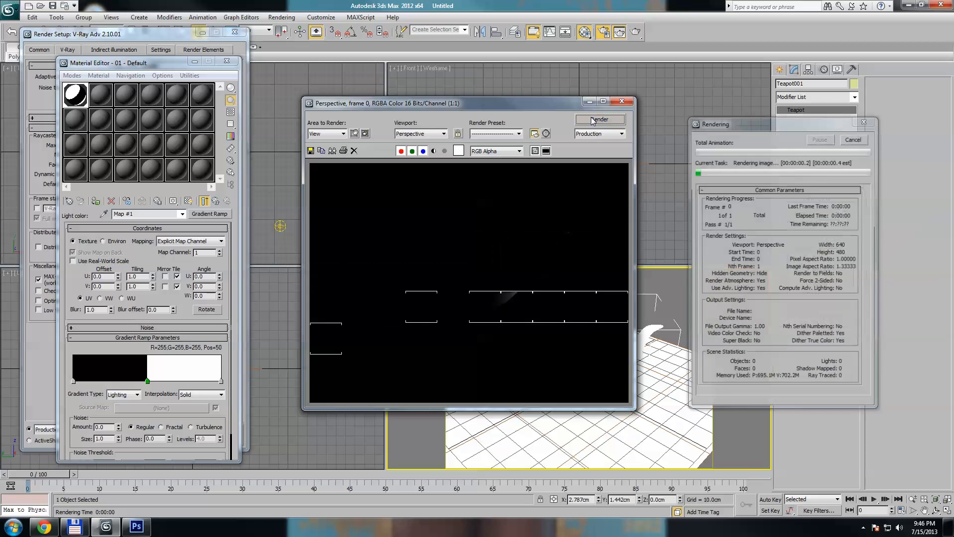
Step: Set the V-Ray sphere light's multiplier to 30000 and render the perspective view
click(280, 227)
click(829, 269)
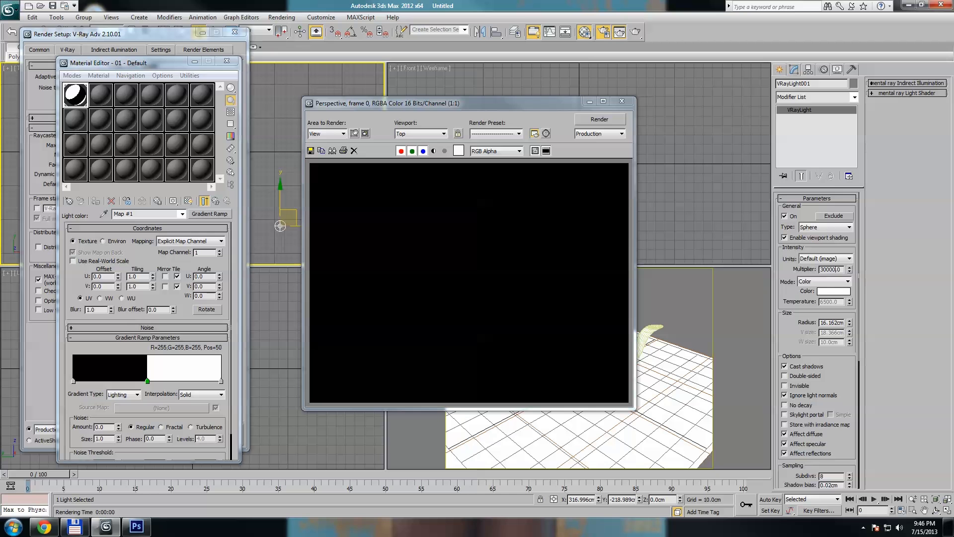
text(00)
key(Return)
click(604, 120)
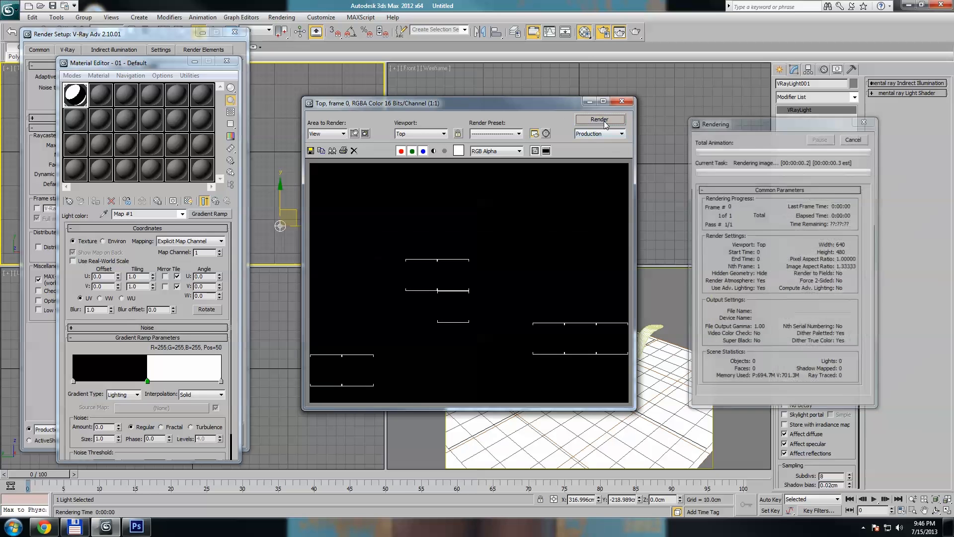
right_click(667, 282)
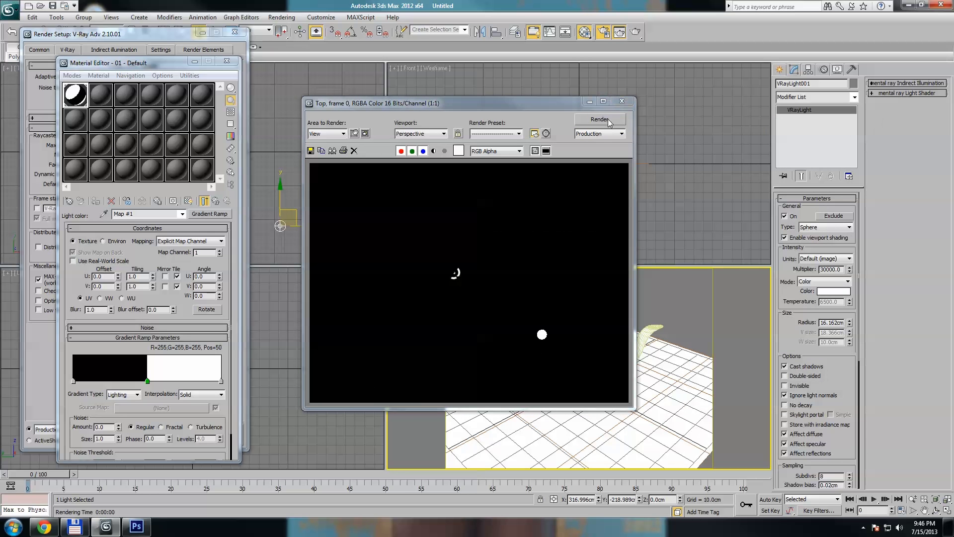
click(607, 120)
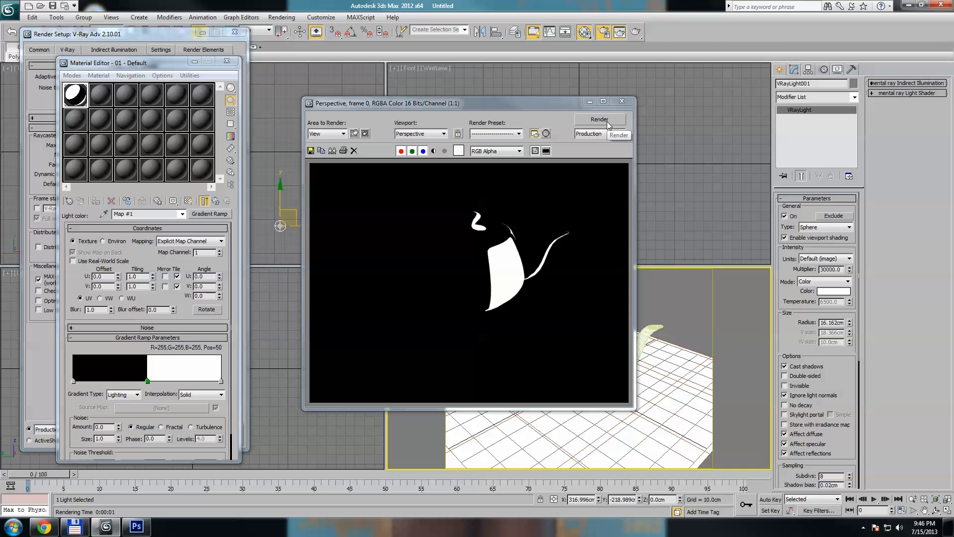
Step: Raise the sphere light to a height of about 314 cm in the front view and render the perspective view
click(621, 103)
right_click(585, 191)
drag(715, 150, 716, 20)
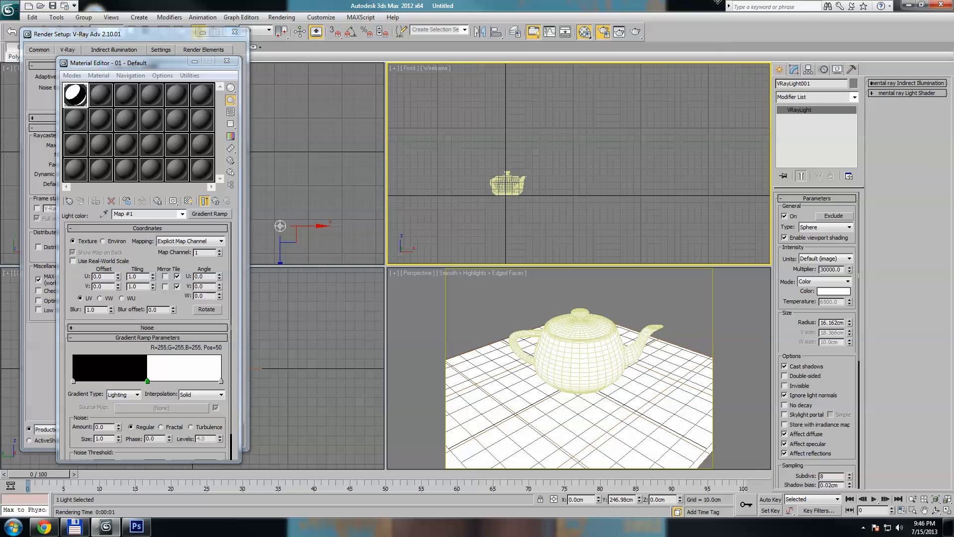
middle_drag(704, 158, 700, 200)
scroll(696, 193, down, 4)
drag(653, 118, 653, 95)
right_click(638, 271)
click(638, 31)
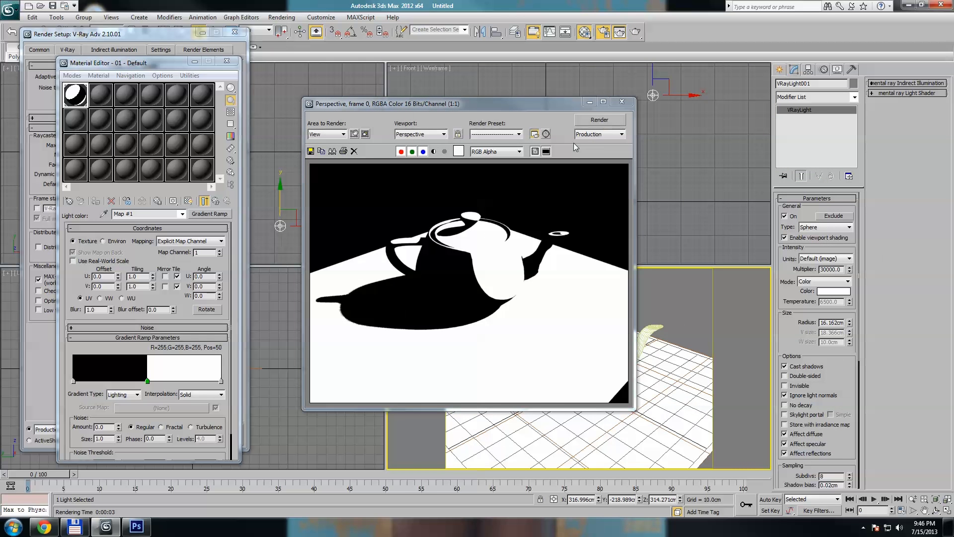
Step: Set the environment background color to white and render the perspective view again
key(8)
click(267, 136)
drag(287, 105, 287, 137)
click(365, 146)
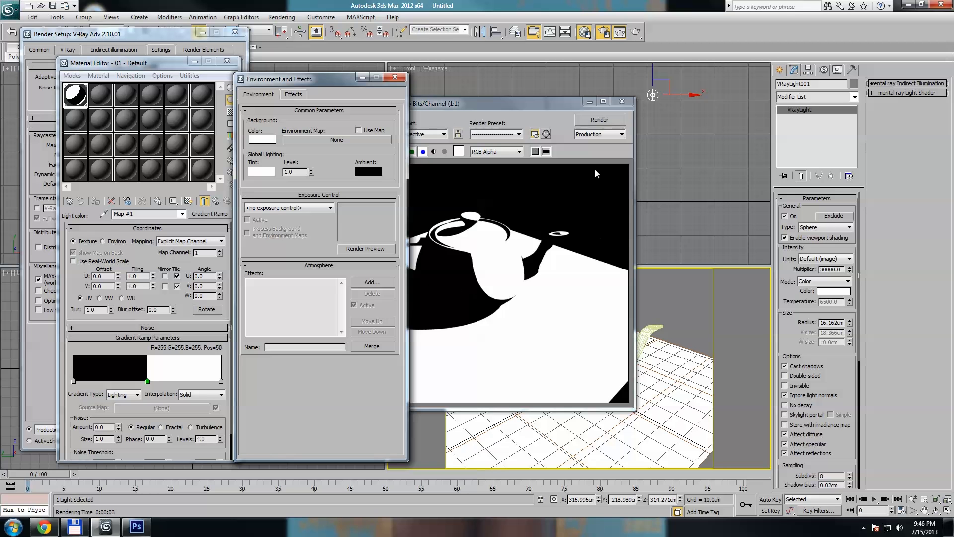
click(395, 76)
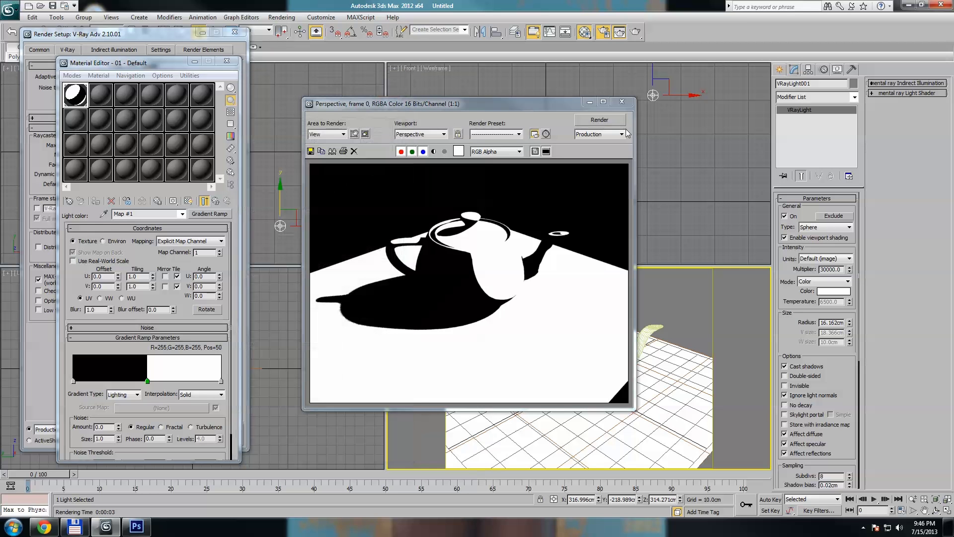
click(617, 120)
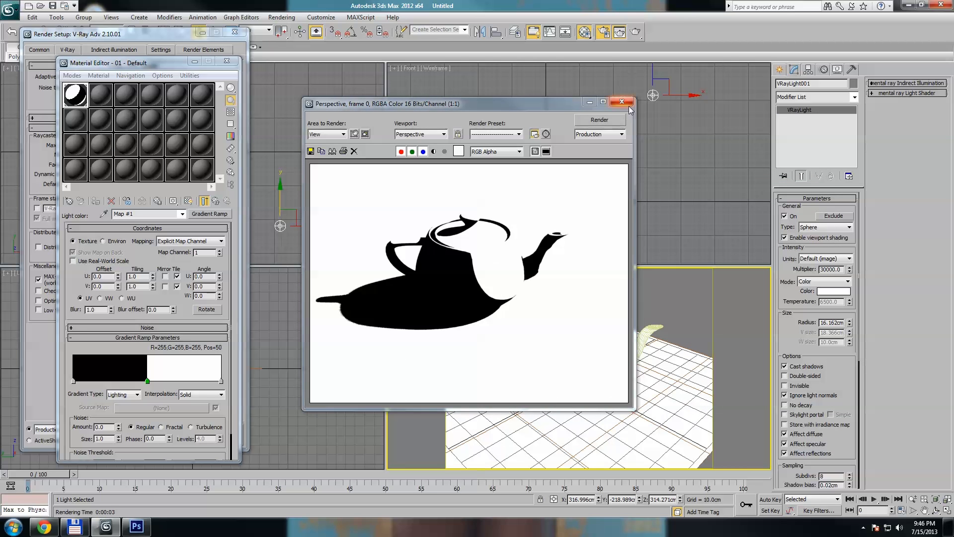
Step: Move the sphere light to about X 34 cm, Y -369 cm in the top view and render the perspective view
click(622, 102)
scroll(294, 183, down, 5)
middle_drag(362, 140, 341, 138)
drag(355, 141, 287, 177)
right_click(619, 273)
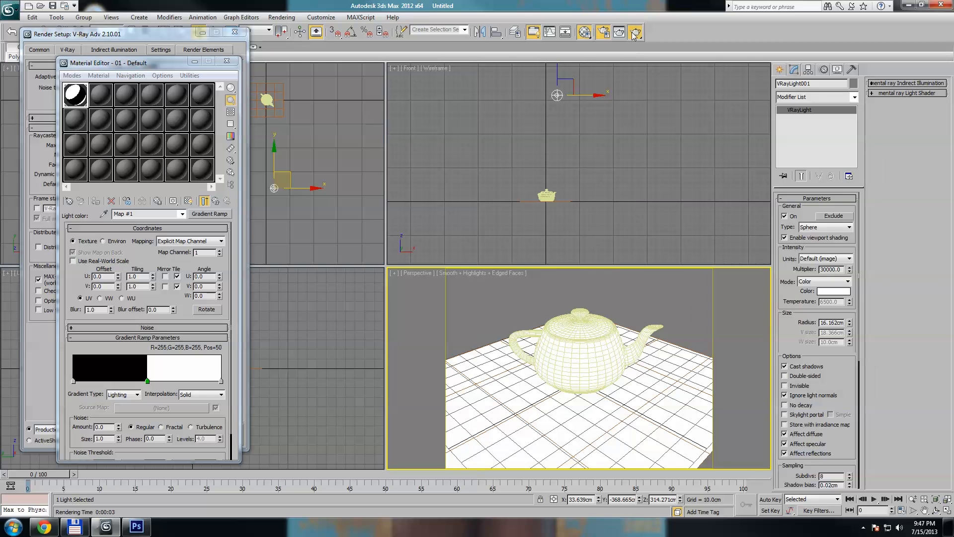
click(635, 33)
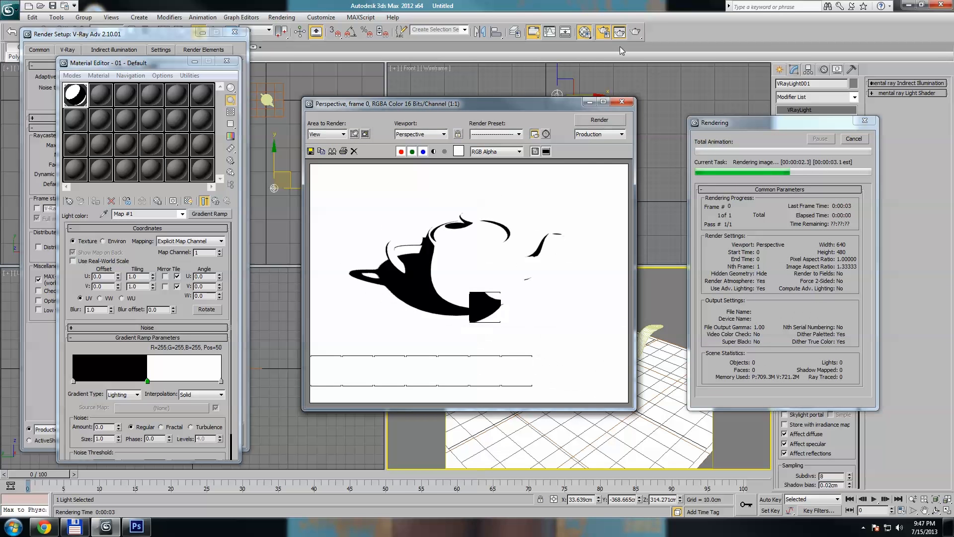
Step: Shift the sphere light to about X 121 cm, Y -397 cm, render the top view, and make the perspective view active
right_click(273, 188)
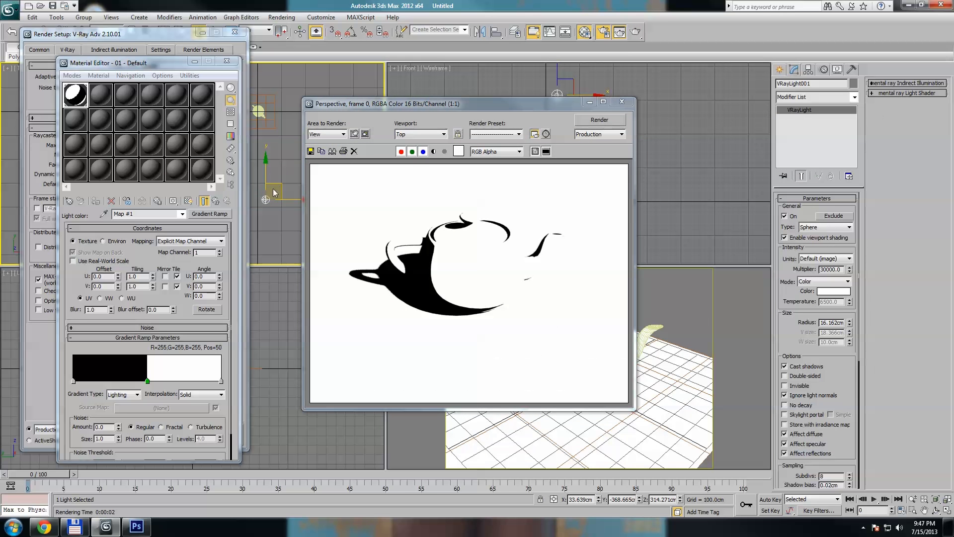
drag(276, 185, 297, 192)
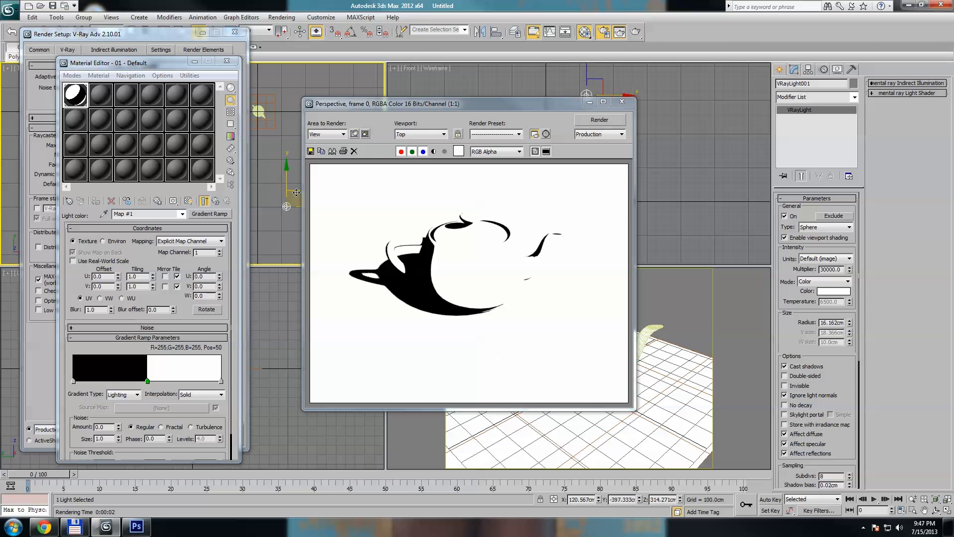
click(599, 120)
right_click(675, 316)
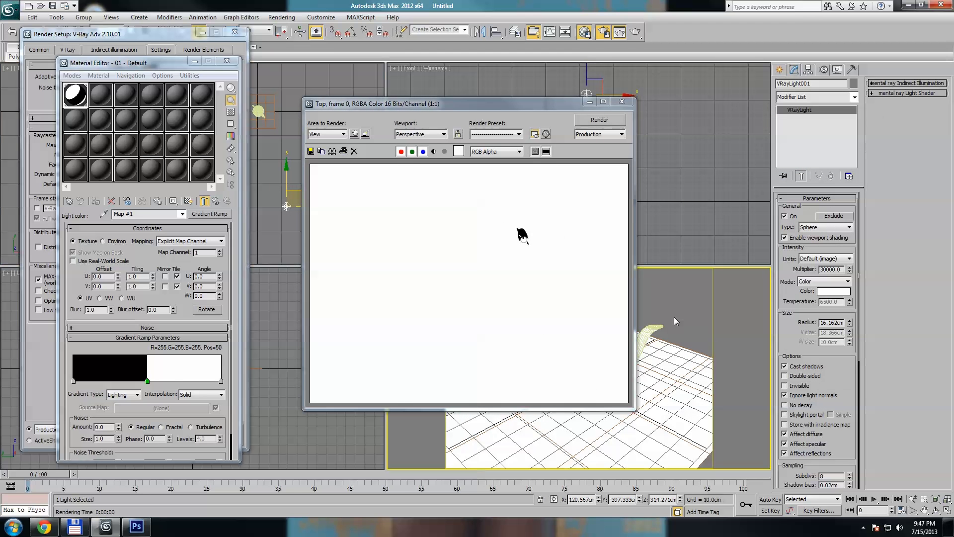
Step: Set the Gradient Ramp's flag at position 0 to teal, RGB 87, 190, 174
double_click(75, 382)
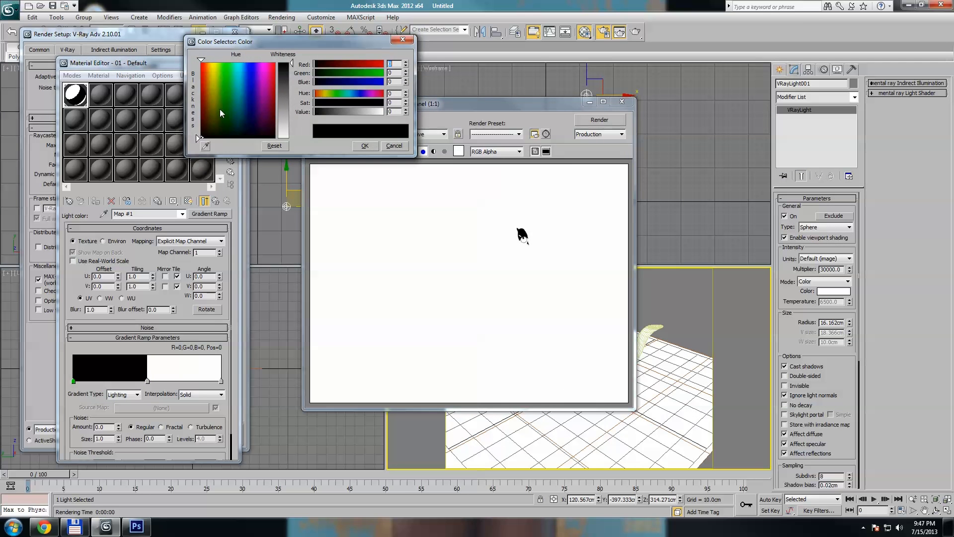
click(220, 109)
mouse_move(219, 109)
mouse_down()
mouse_move(241, 118)
mouse_move(251, 110)
mouse_move(239, 107)
mouse_up()
click(283, 89)
click(237, 92)
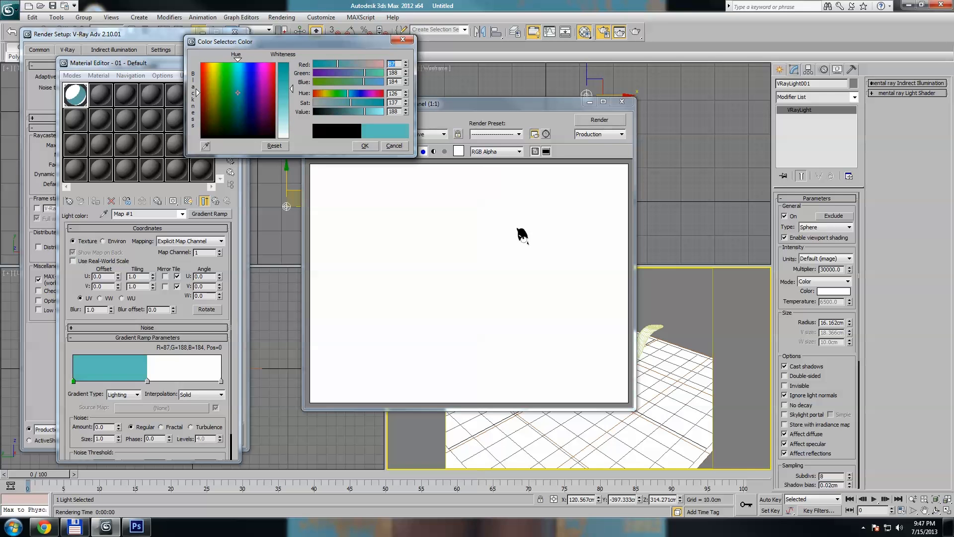
click(364, 147)
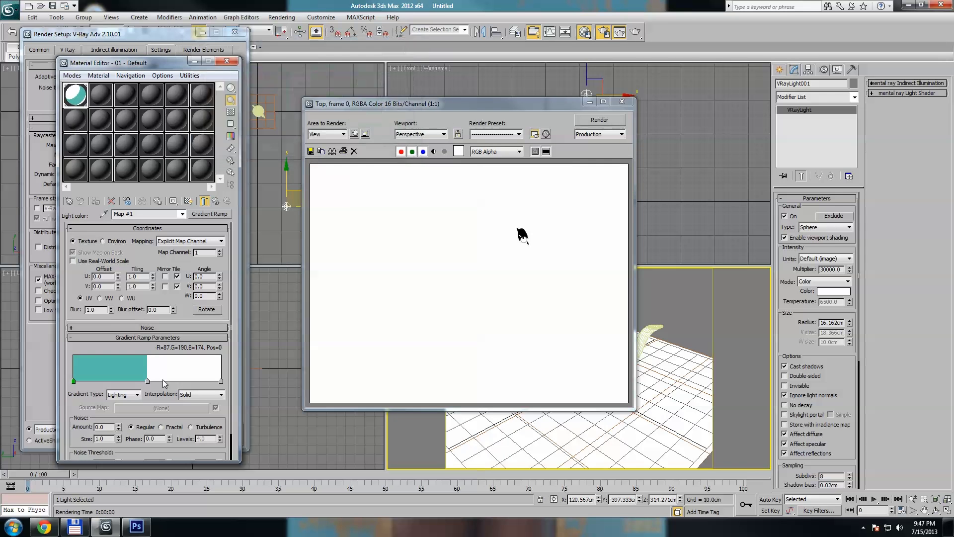
Step: Set the Gradient Ramp's middle flag to pale yellow, RGB 251, 230, 174, and render the perspective view
double_click(148, 381)
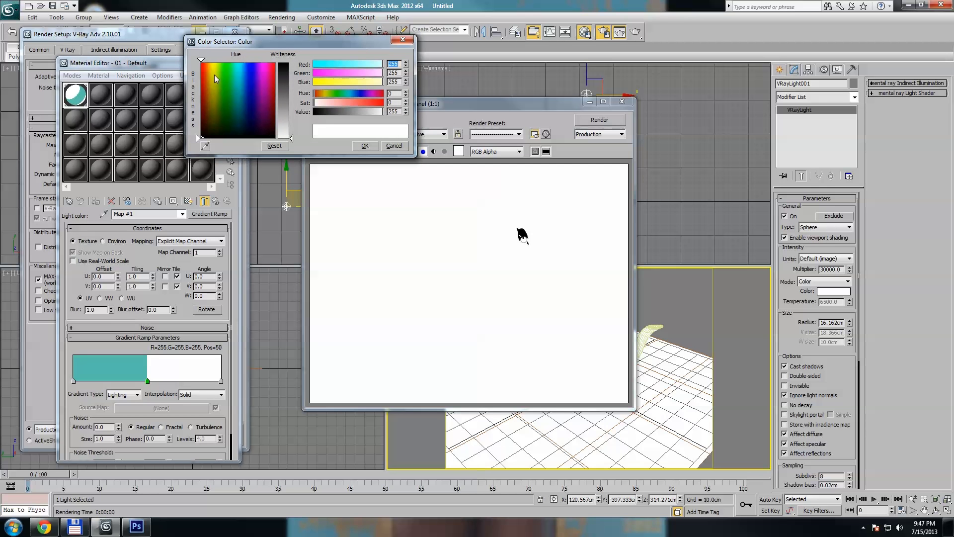
click(211, 69)
click(282, 112)
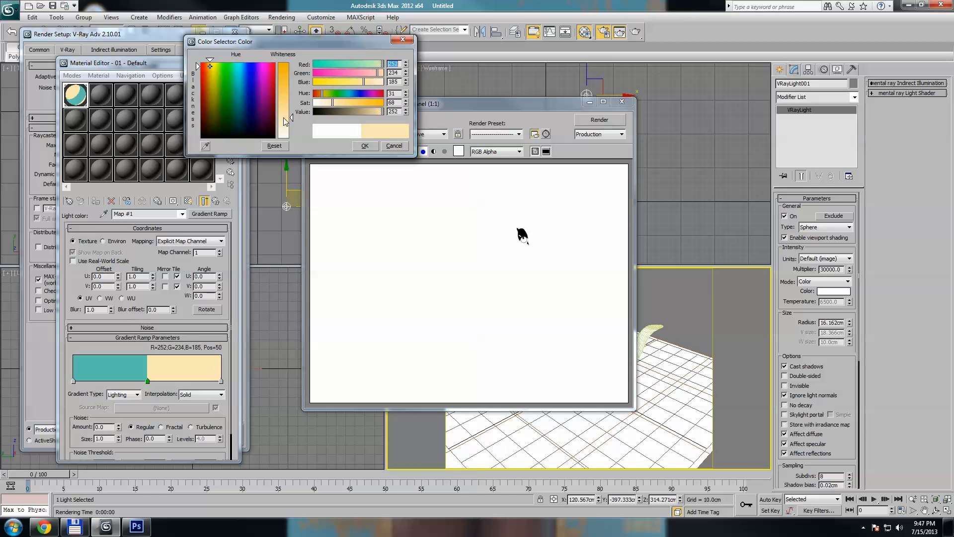
click(365, 145)
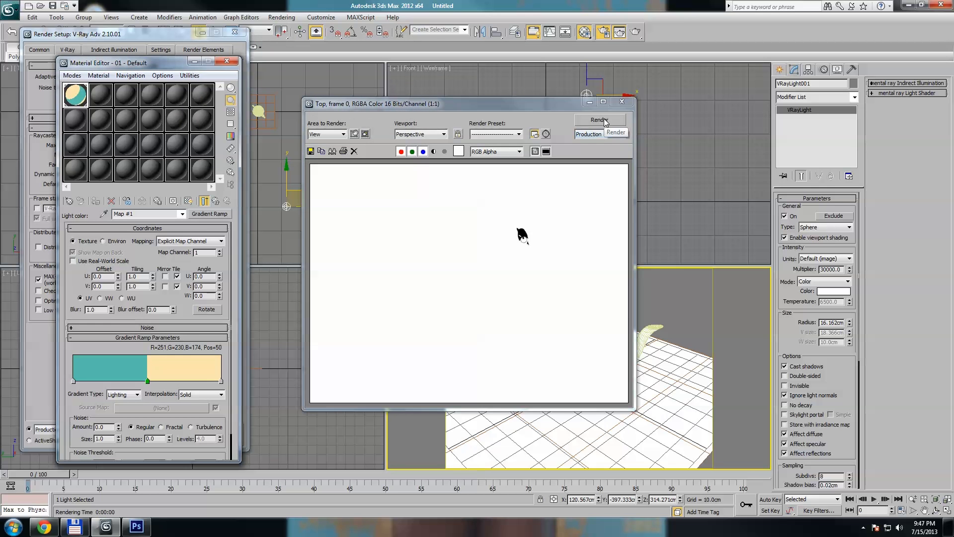
click(599, 120)
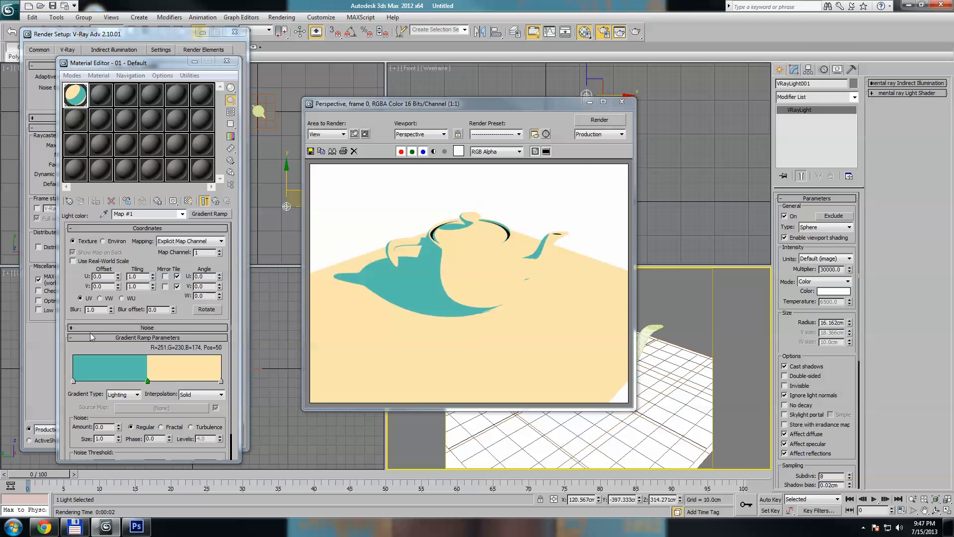
Step: Set the Gradient Ramp's flag at position 0 to black
double_click(73, 382)
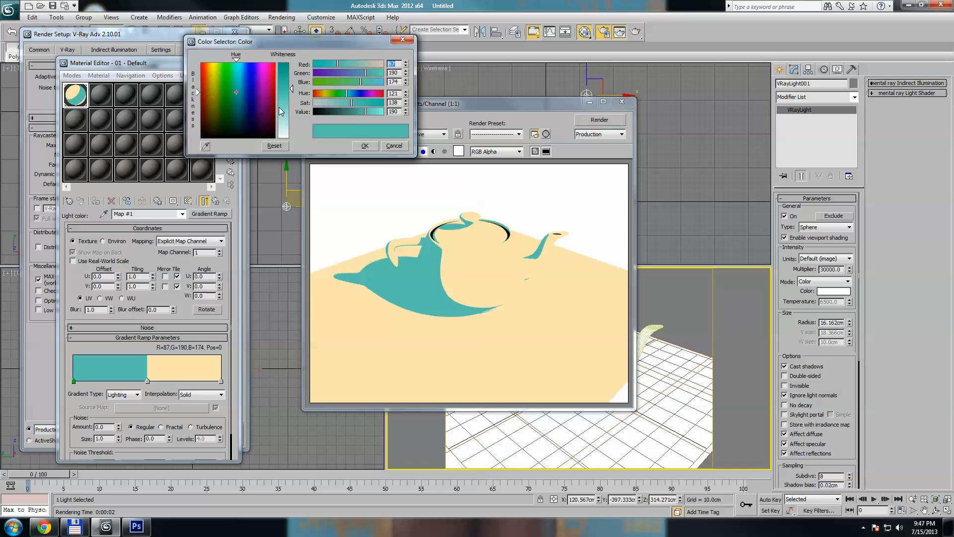
click(268, 129)
drag(269, 129, 276, 139)
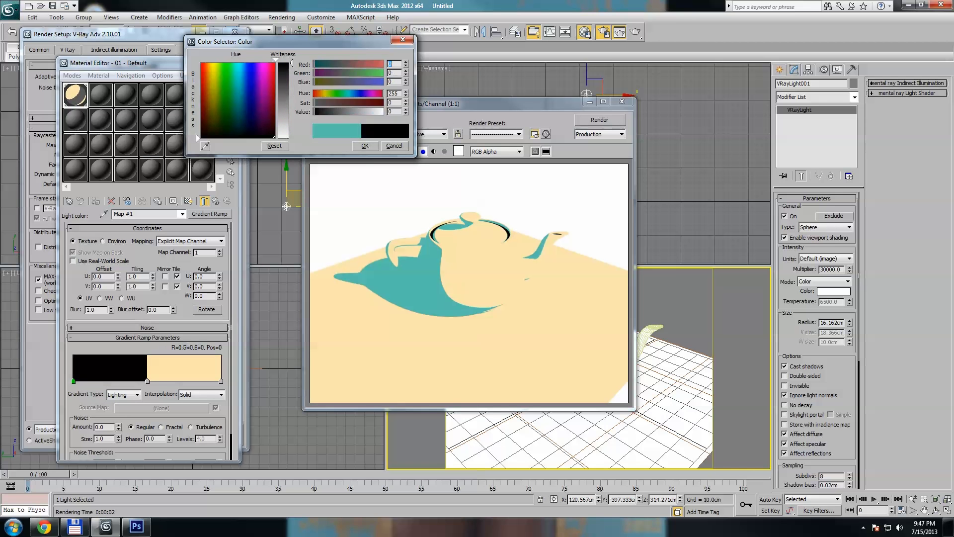
click(364, 145)
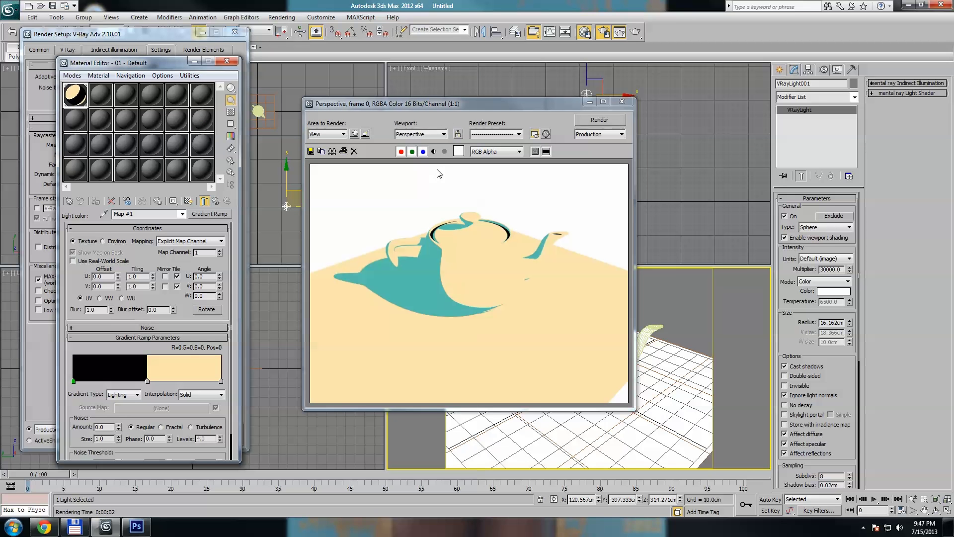
Step: Set the Gradient Ramp's middle flag to white and render the perspective view
double_click(148, 381)
drag(292, 114, 292, 135)
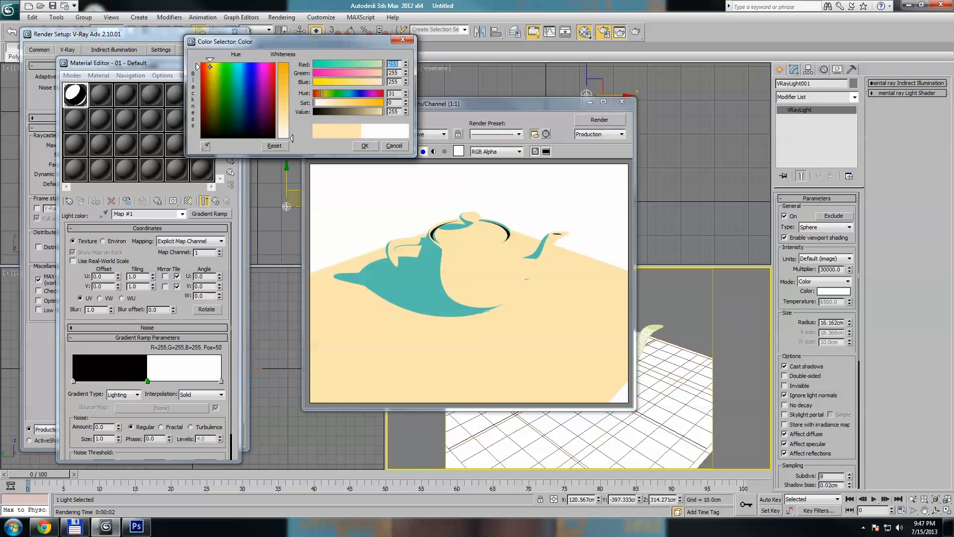
click(363, 143)
click(605, 118)
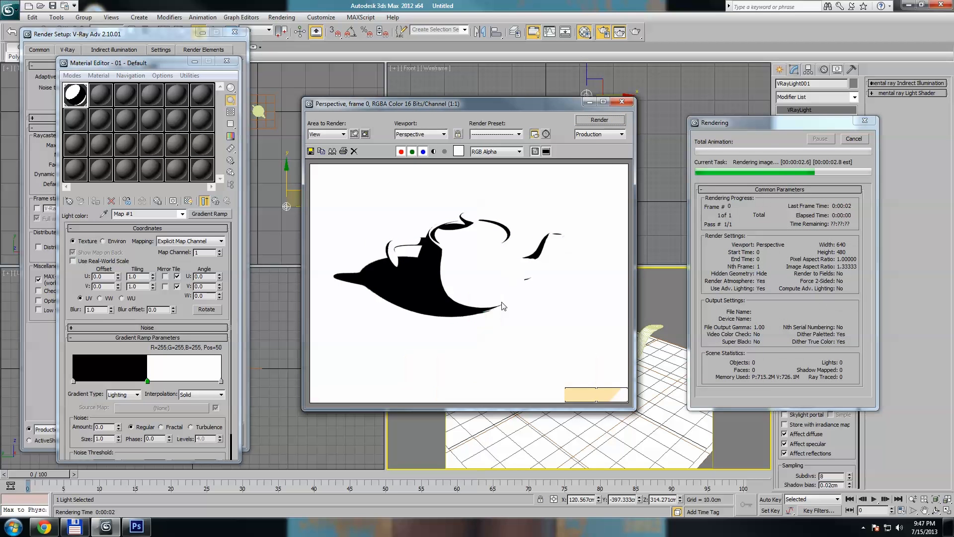
Step: Close the render and change the second sample material's type to VRayLightMtl
click(622, 101)
click(104, 97)
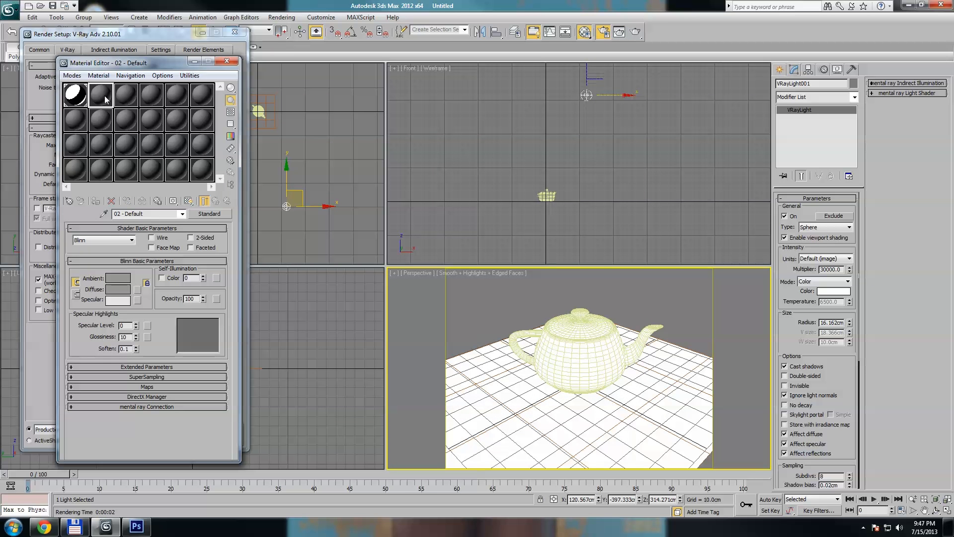
click(205, 214)
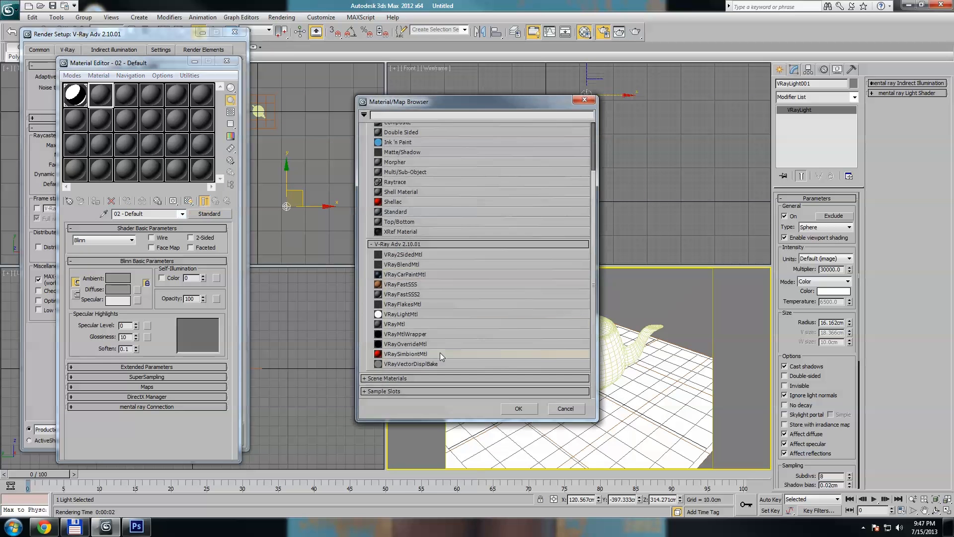
double_click(413, 314)
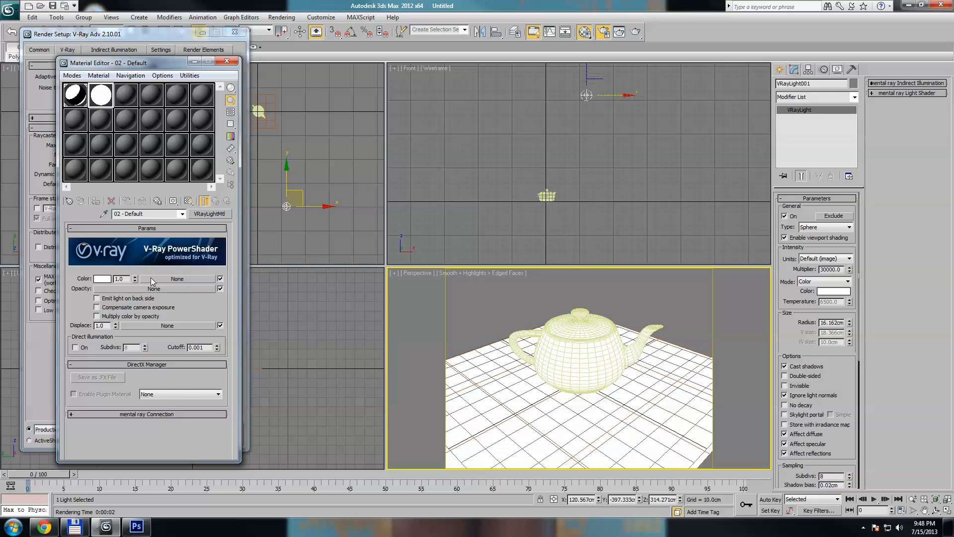
Step: Add a VRayDirt map to the second material's light color
click(150, 279)
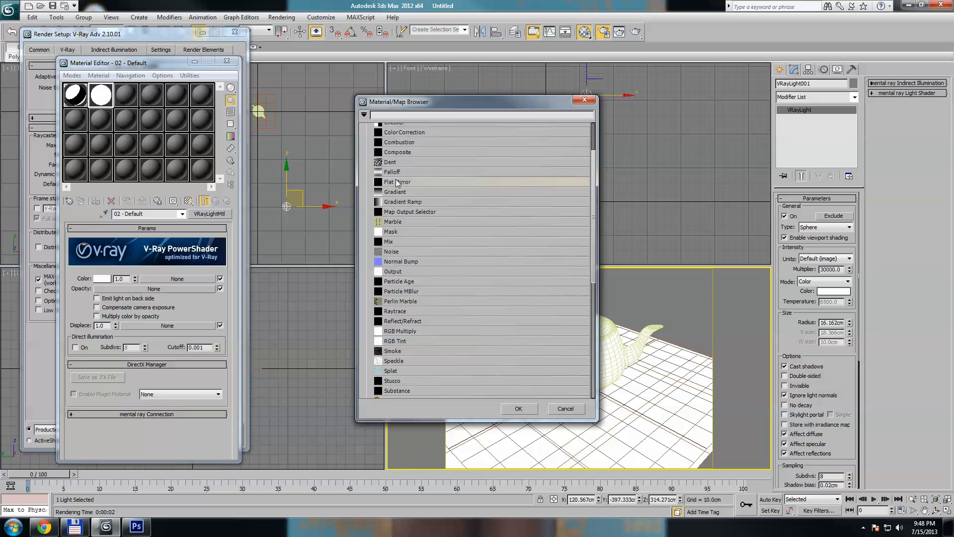
scroll(409, 284, down, 4)
scroll(409, 286, down, 5)
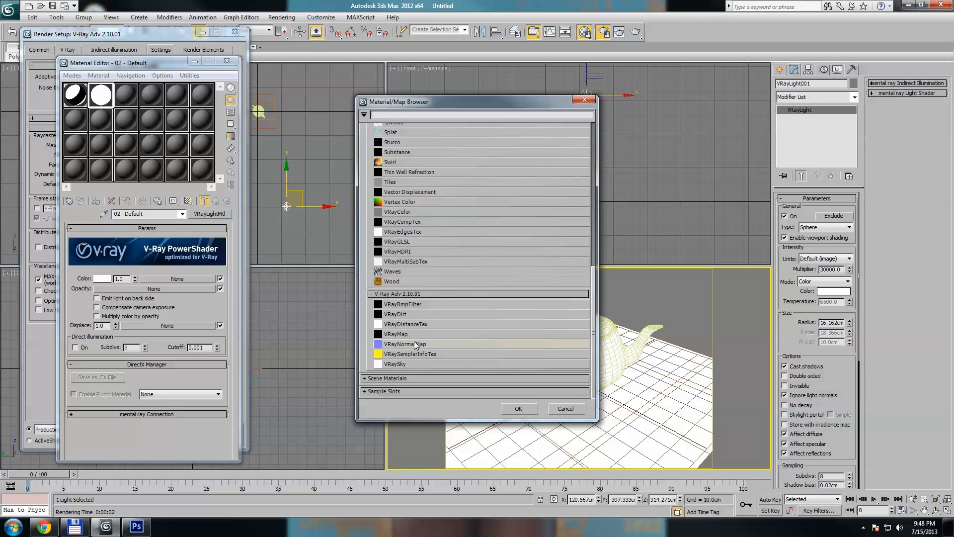
click(408, 313)
double_click(408, 313)
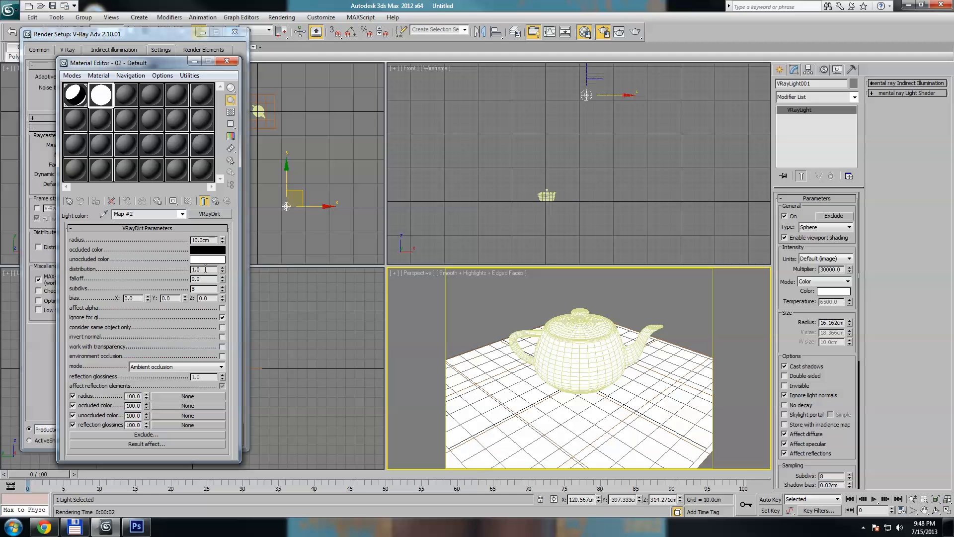
Step: Select every object in the scene, assign the VRayDirt light material to them and render the perspective view
click(636, 31)
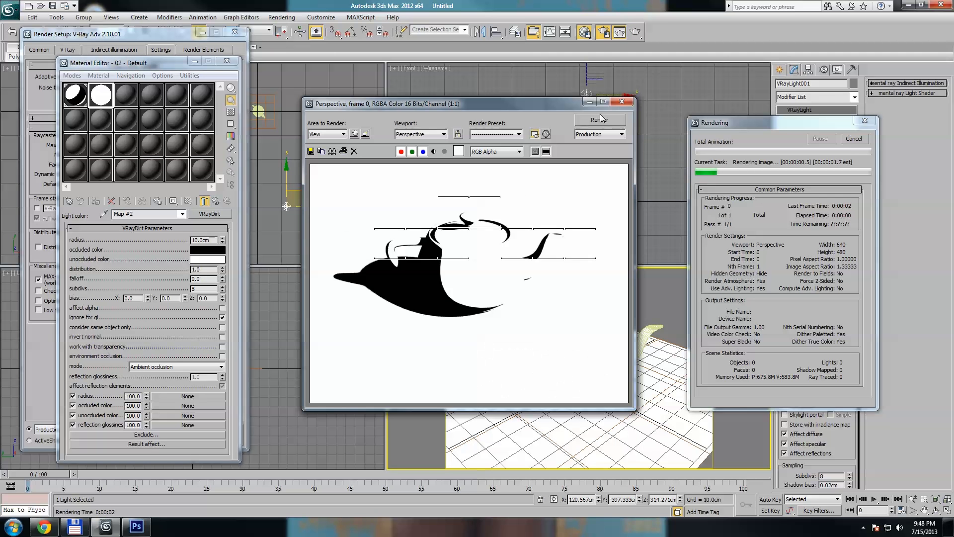
click(619, 104)
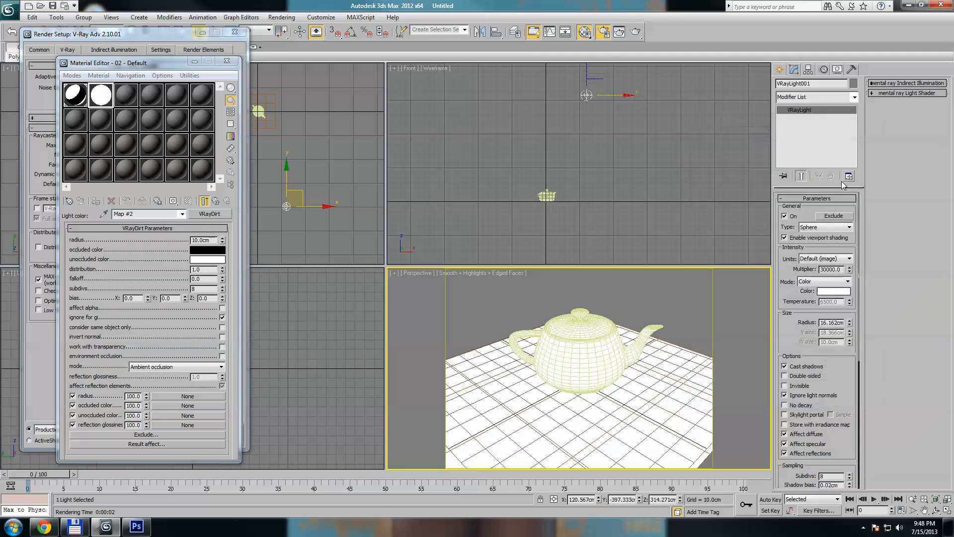
key(ctrl+a)
click(635, 31)
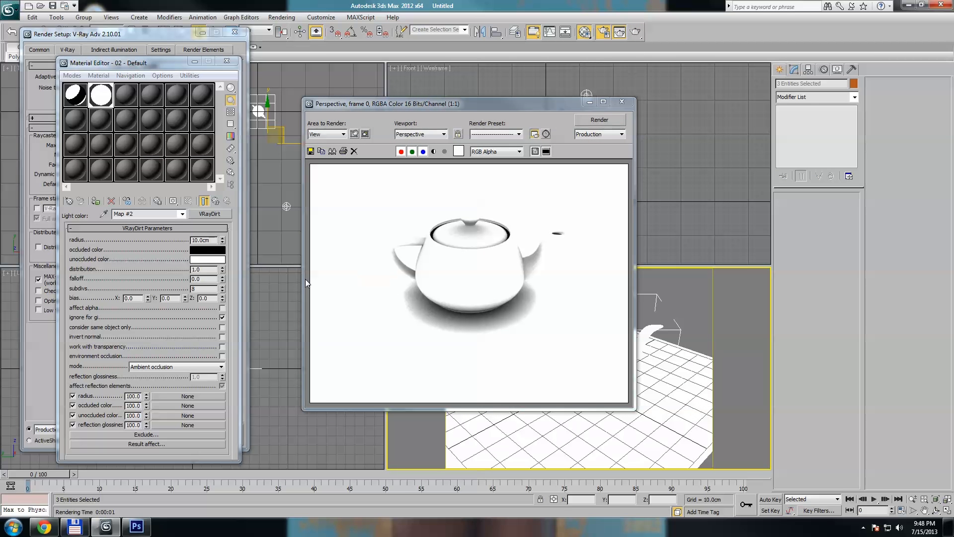
Step: Set the VRayDirt radius to 20 cm and falloff to 0.2, and re-render the perspective view
click(203, 240)
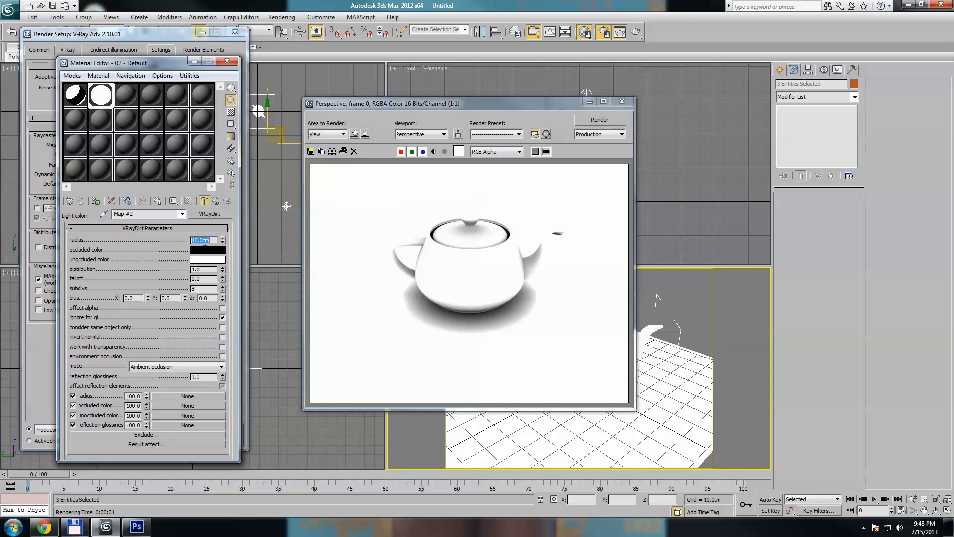
text(20)
key(Return)
click(214, 279)
text(0.2)
key(Return)
click(613, 119)
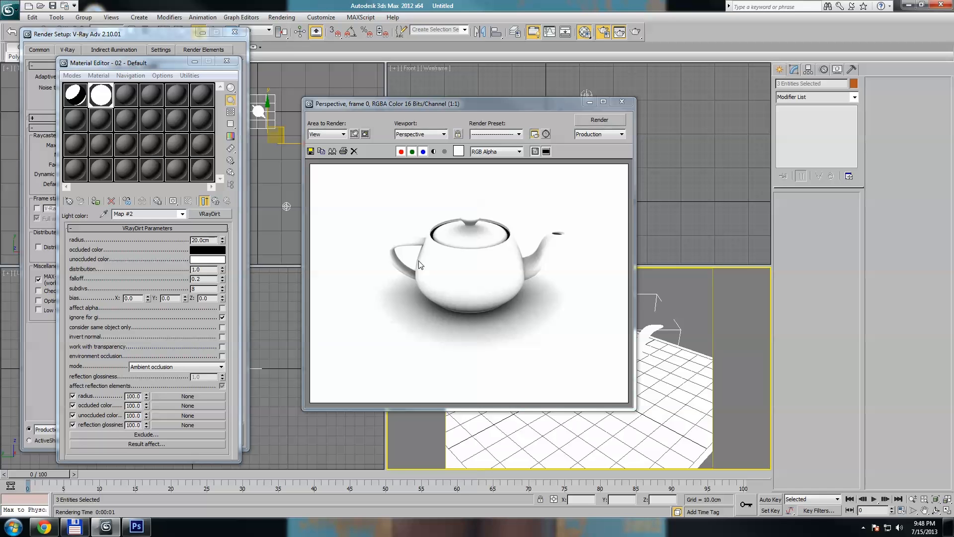
click(311, 151)
click(643, 352)
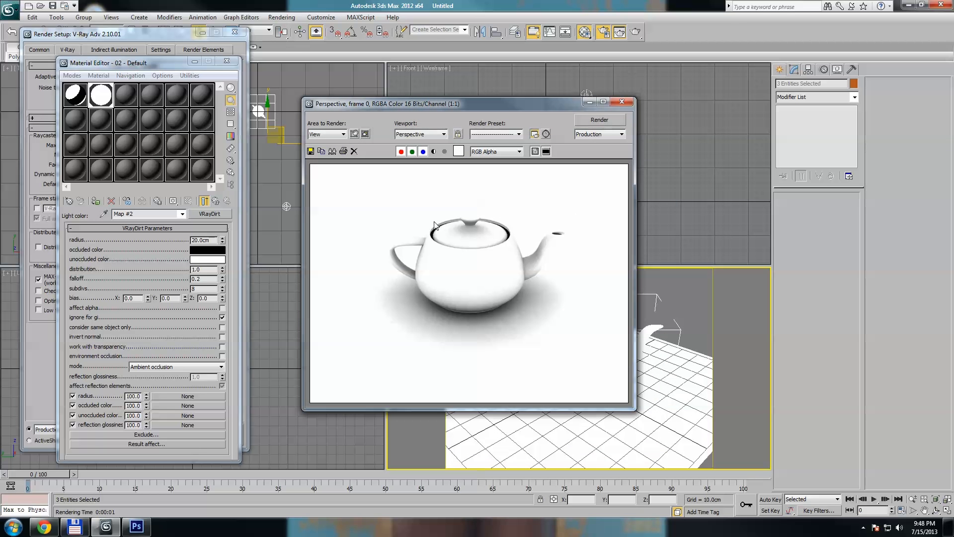
click(77, 102)
click(101, 96)
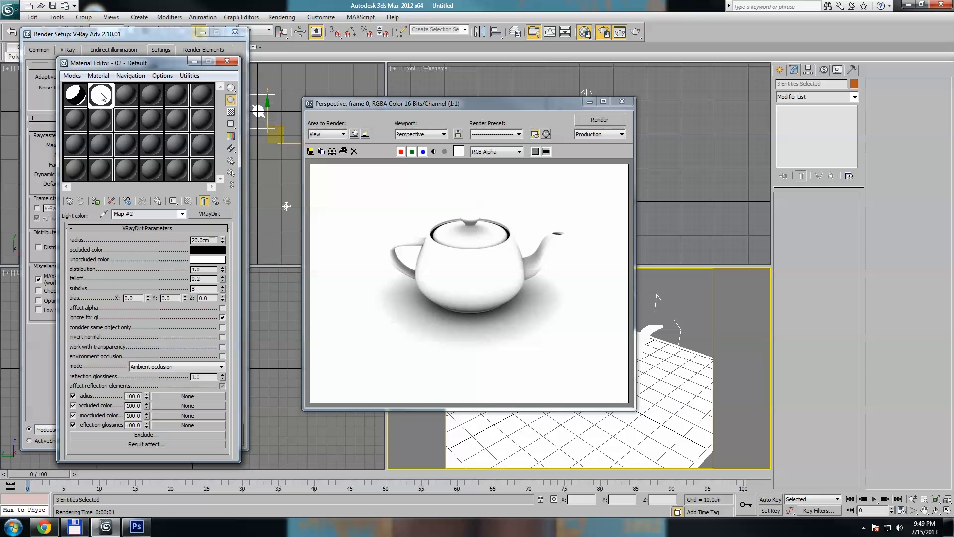
Step: Assign the third sample material to the teapot and ground plane, and change its type to VRayLightMtl
click(126, 96)
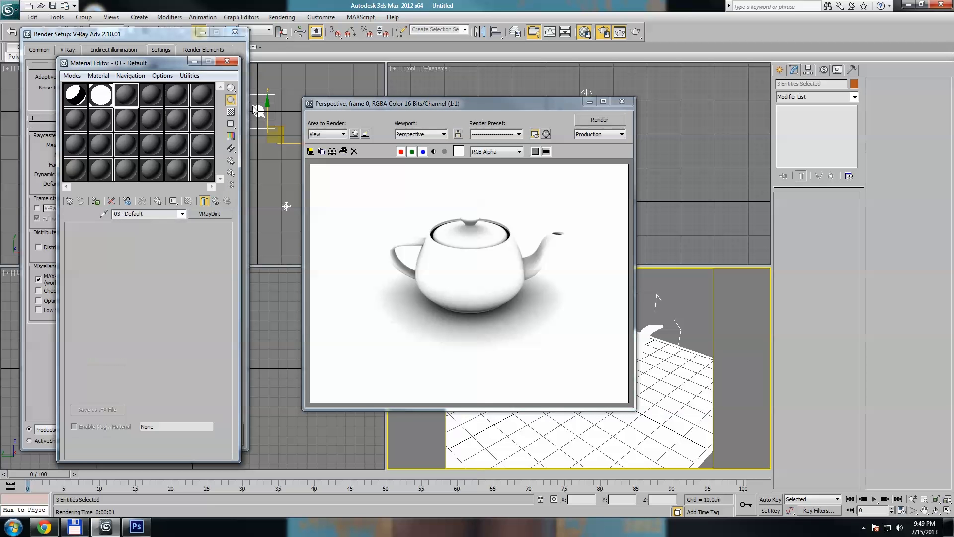
click(612, 102)
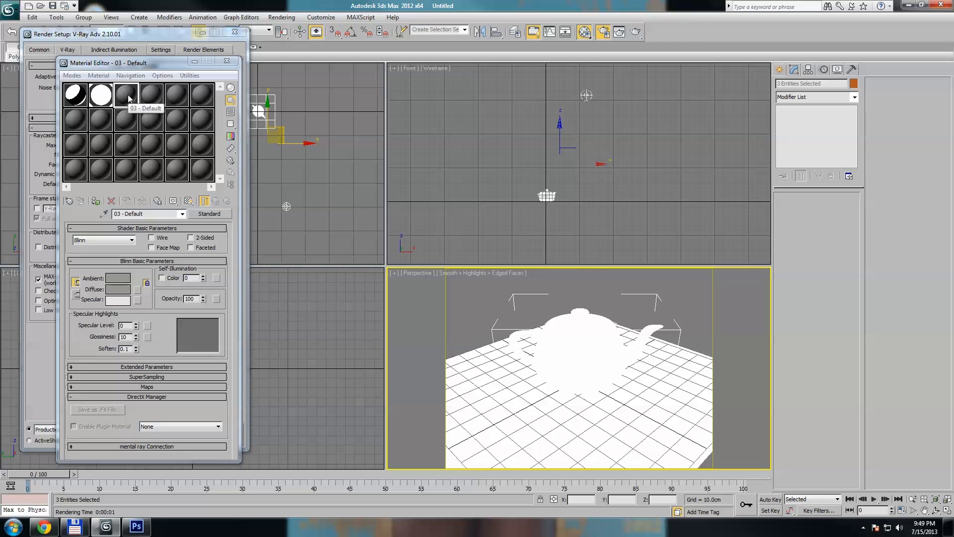
click(127, 95)
drag(693, 297, 571, 348)
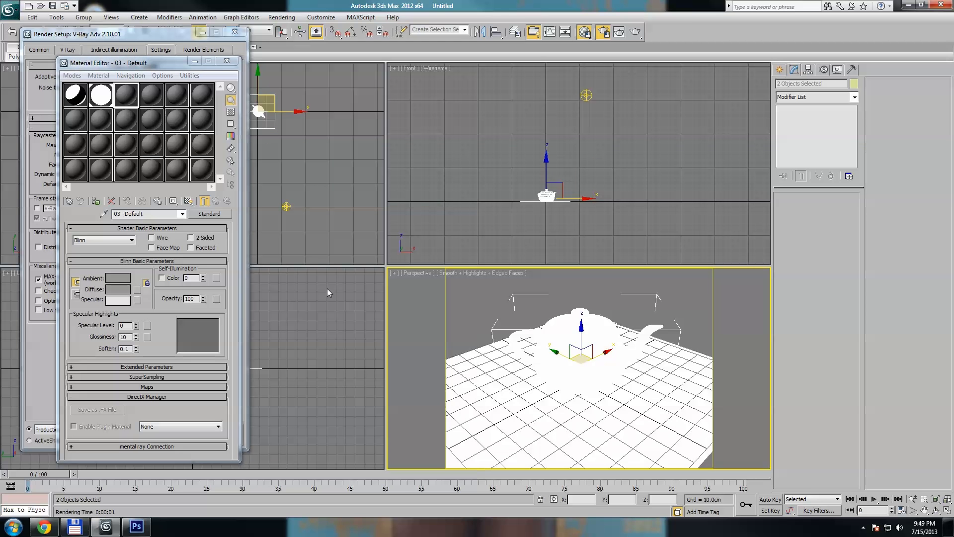
click(97, 201)
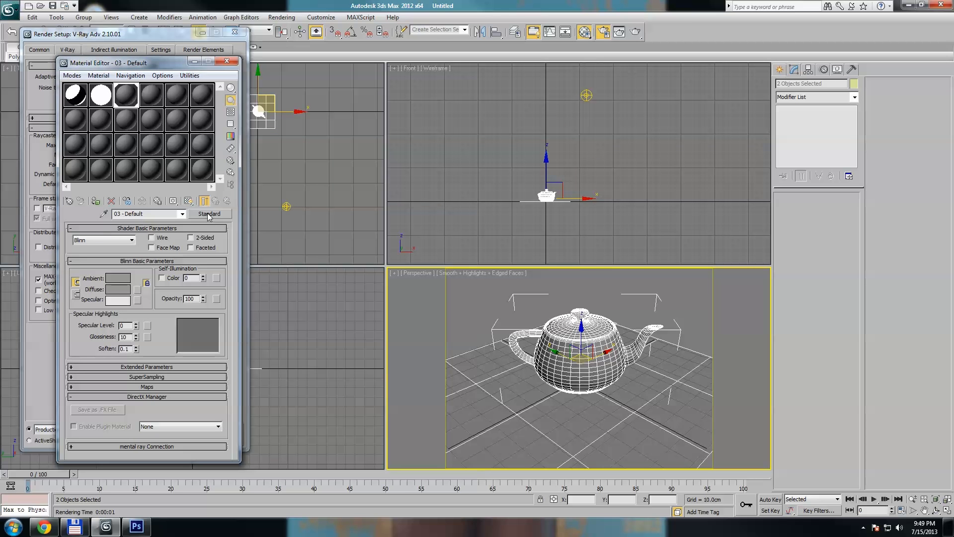
click(209, 213)
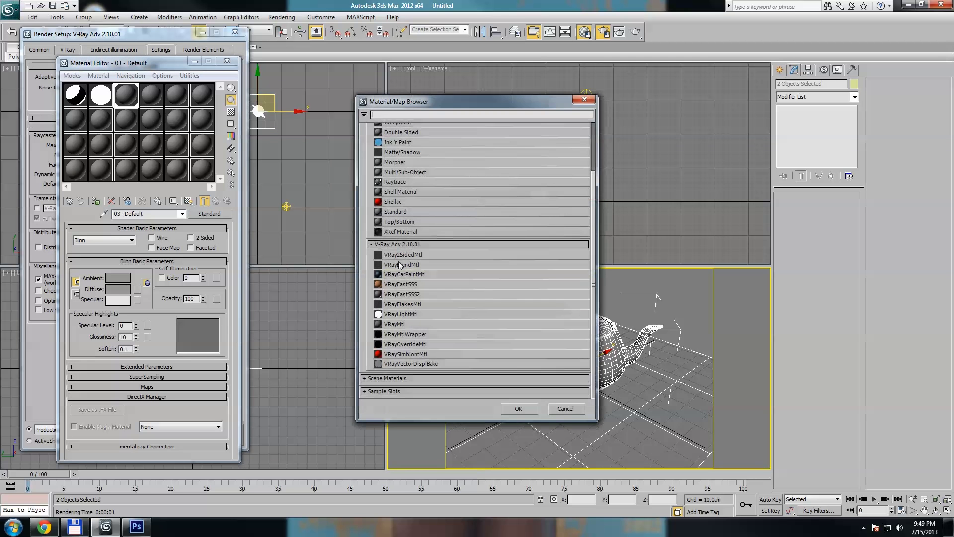
double_click(404, 315)
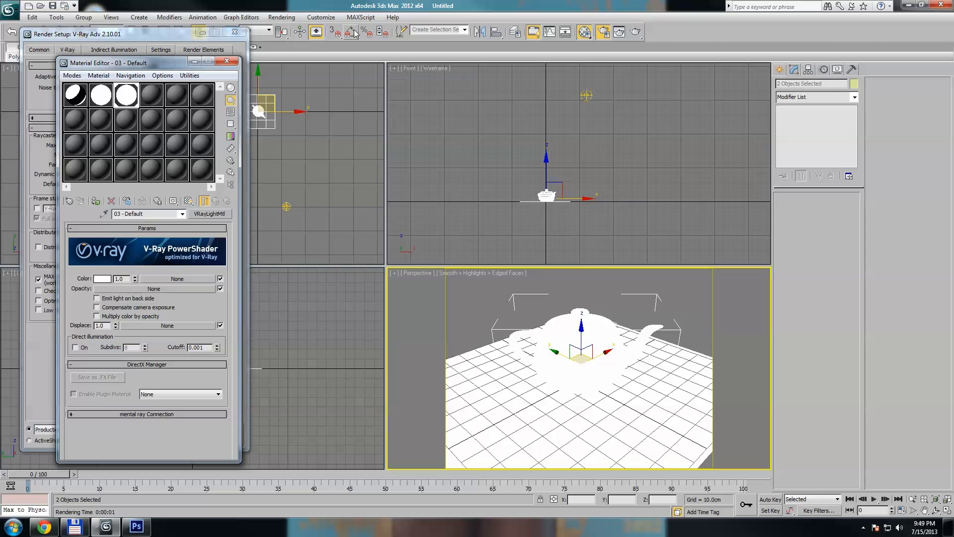
Step: Add a VRayToon atmosphere effect to the environment
click(282, 17)
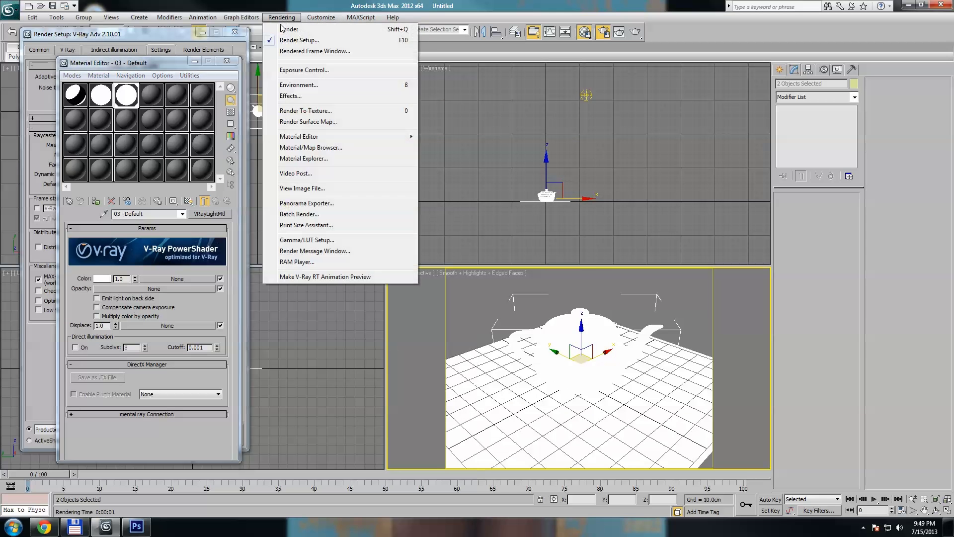
click(297, 85)
click(371, 282)
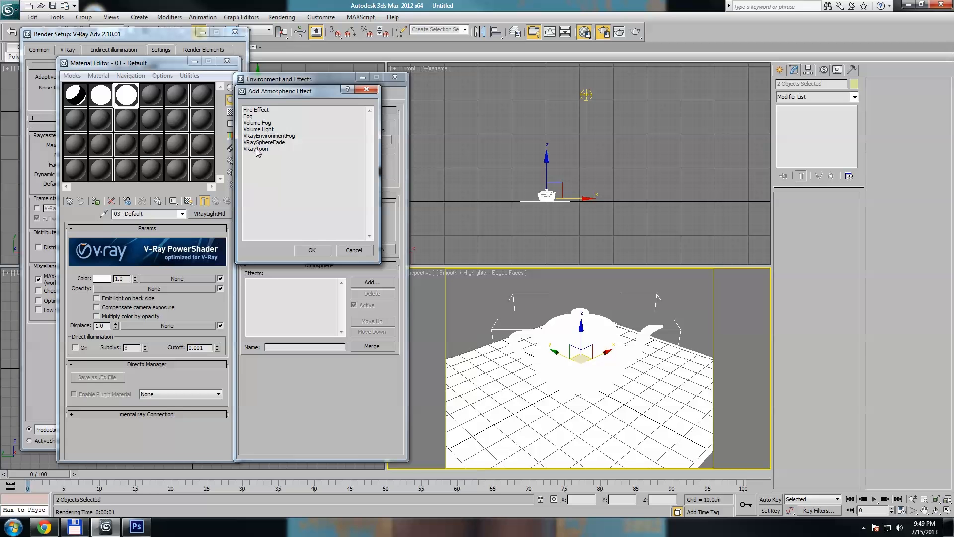
double_click(257, 149)
scroll(381, 303, down, 3)
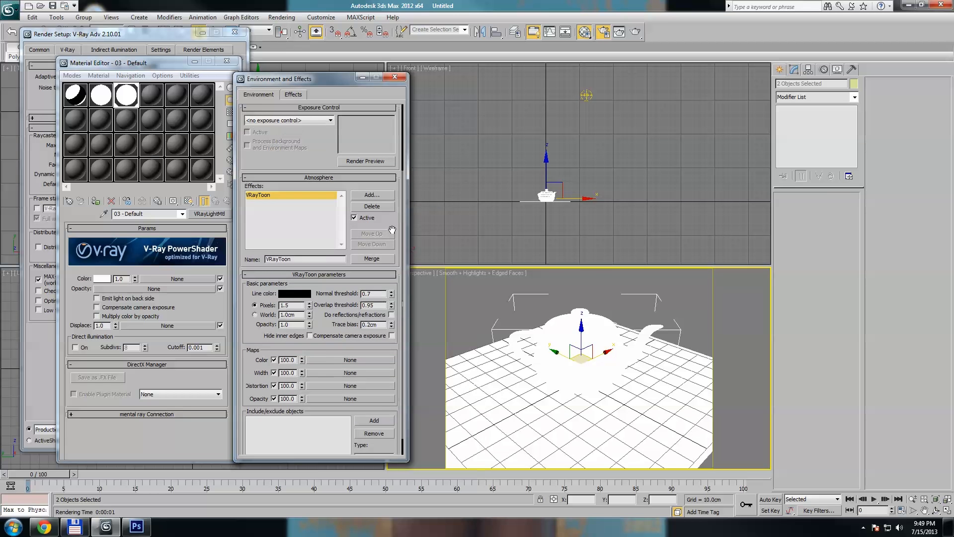
Step: Switch the VRayToon line width to World units at 0.8 cm and render the perspective view
click(255, 325)
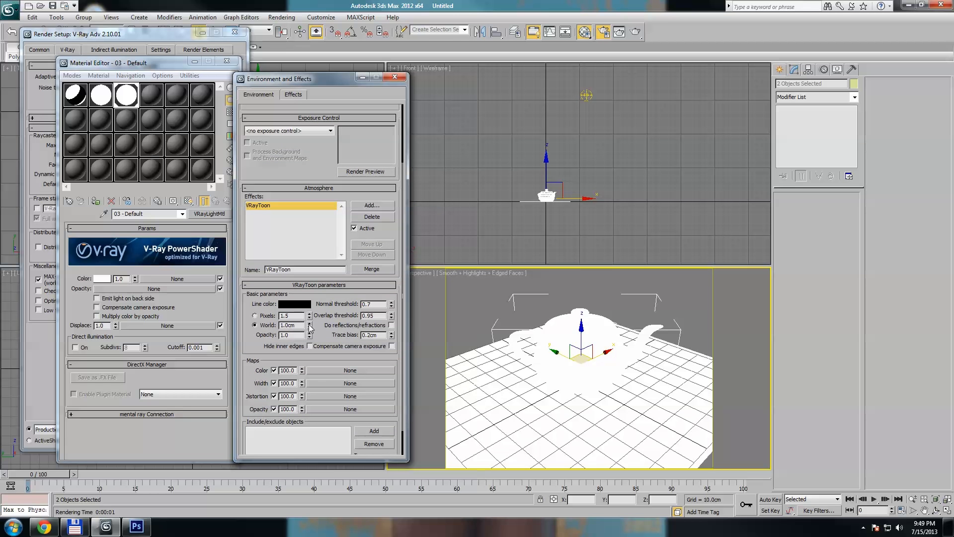
click(291, 325)
key(BackSpace)
text(8)
key(Return)
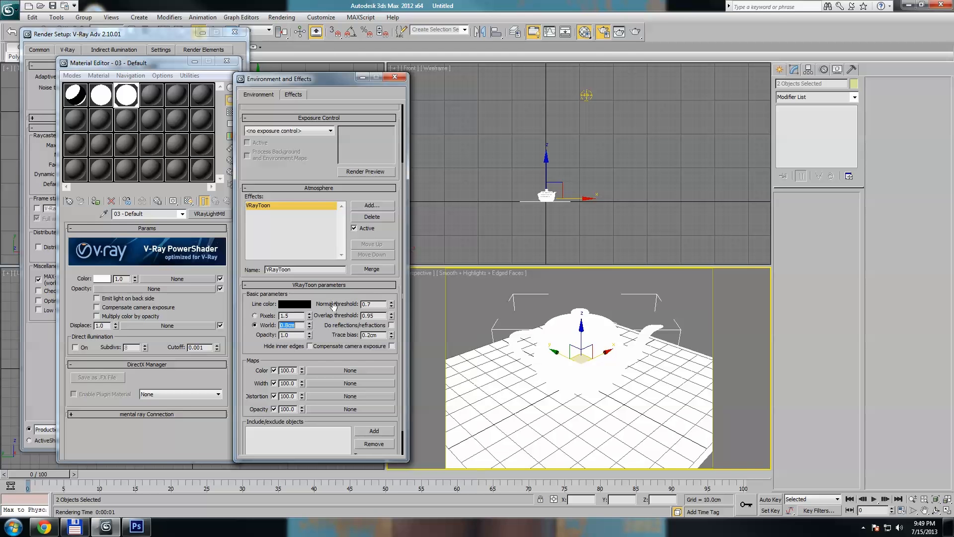
click(636, 32)
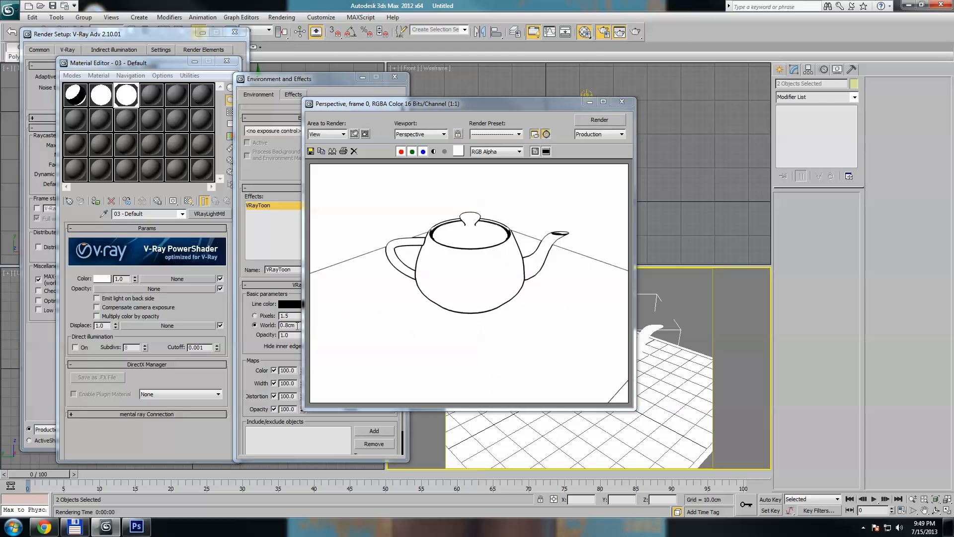
Step: Try a VRayToon world line width of 0.4 cm, settle on 0.6 cm and render the perspective view for each
click(291, 325)
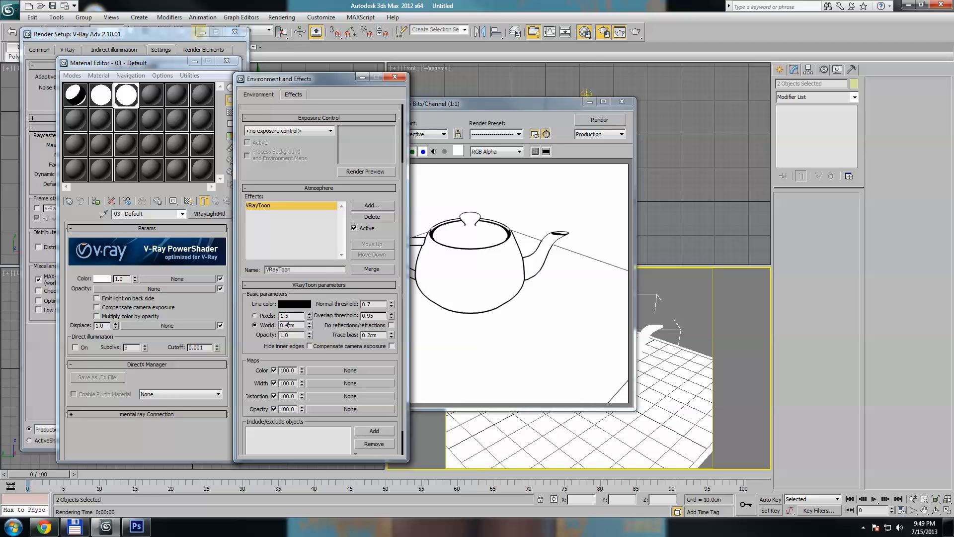
click(607, 122)
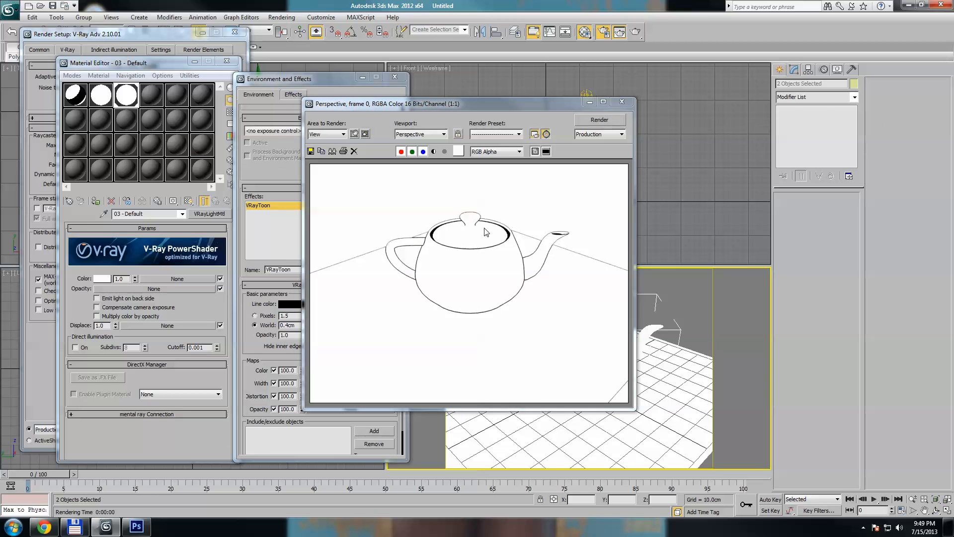
click(289, 325)
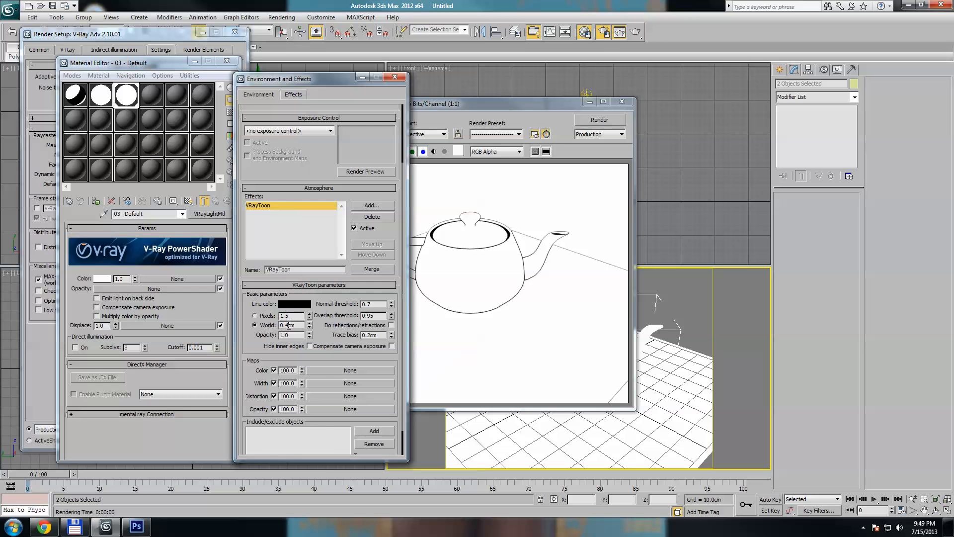
text(6)
key(Return)
click(603, 123)
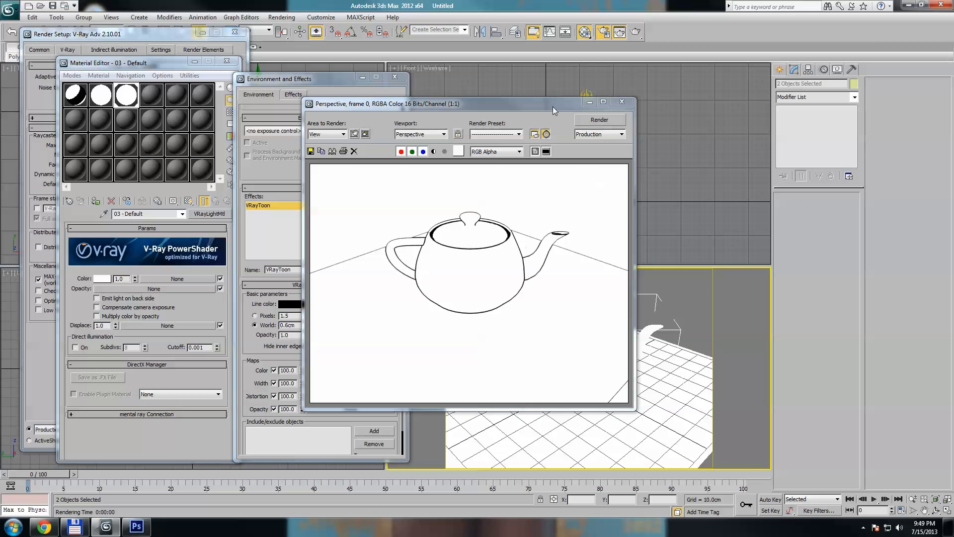
Step: Delete the VRayToon atmosphere effect from the environment and close the environment settings and the render
click(394, 77)
key(8)
click(275, 283)
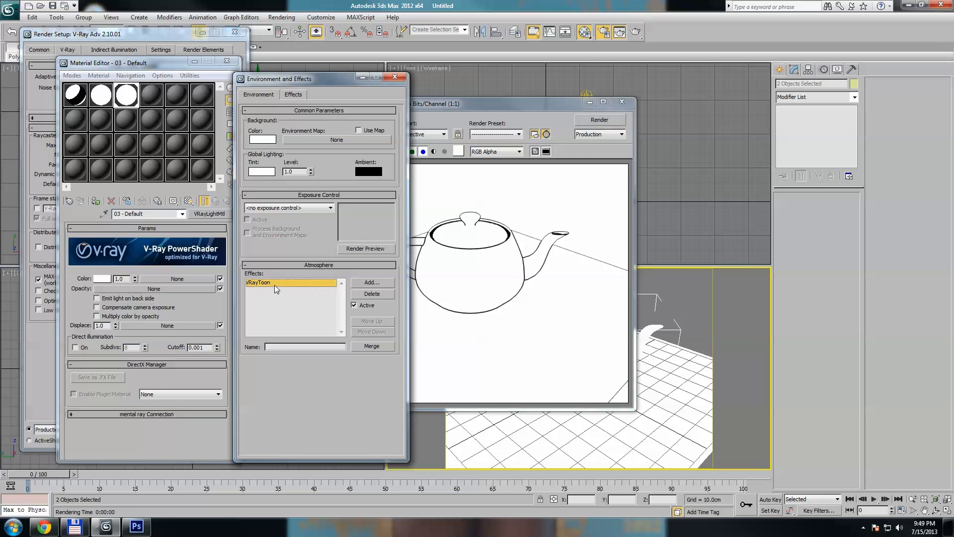
click(384, 294)
click(400, 78)
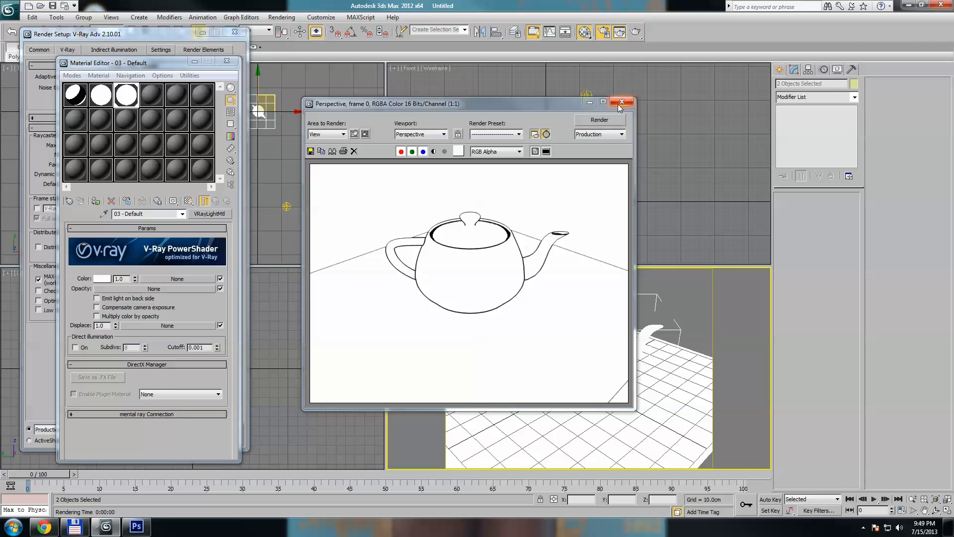
click(622, 102)
Step: Assign the fourth sample material to the teapot and ground plane as a VRayLightMtl with a Falloff map in its light color
click(152, 100)
click(95, 201)
click(209, 213)
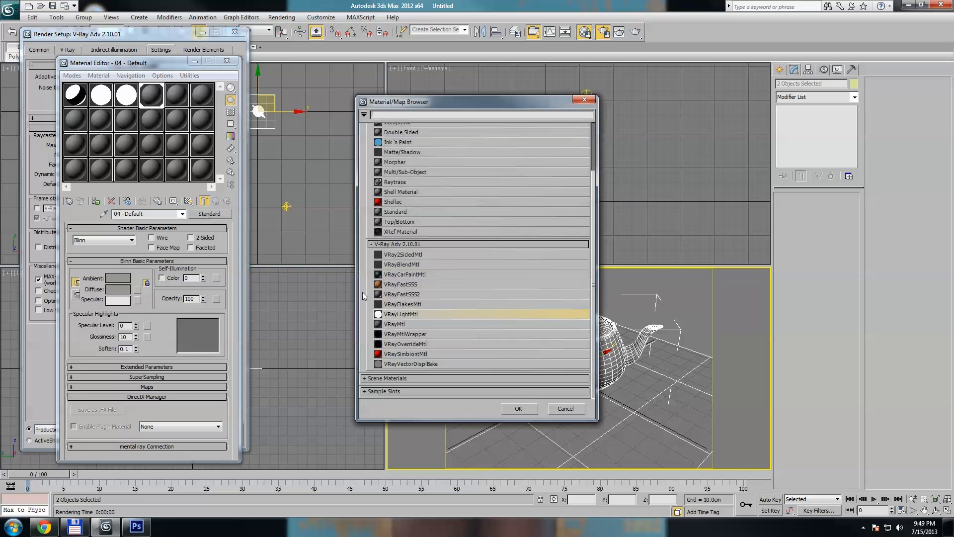
double_click(385, 312)
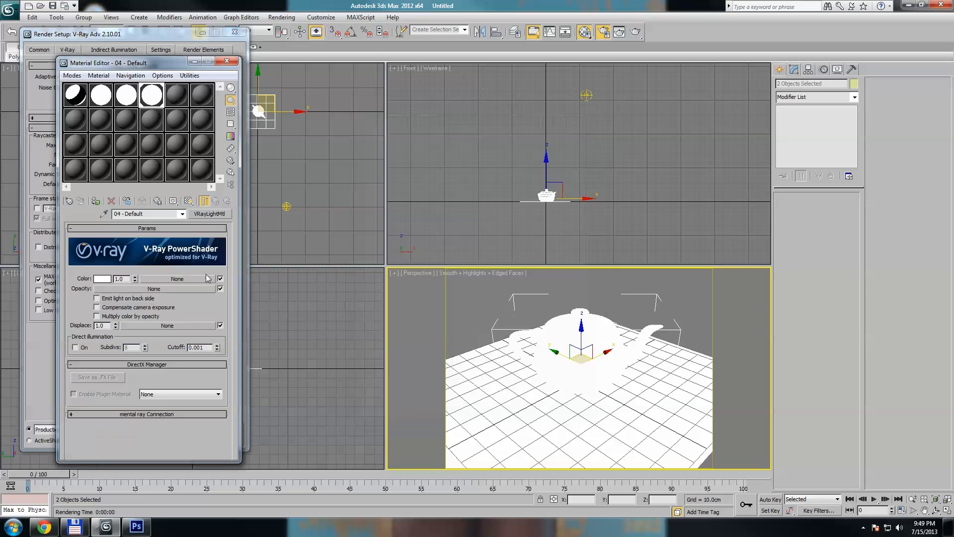
click(155, 288)
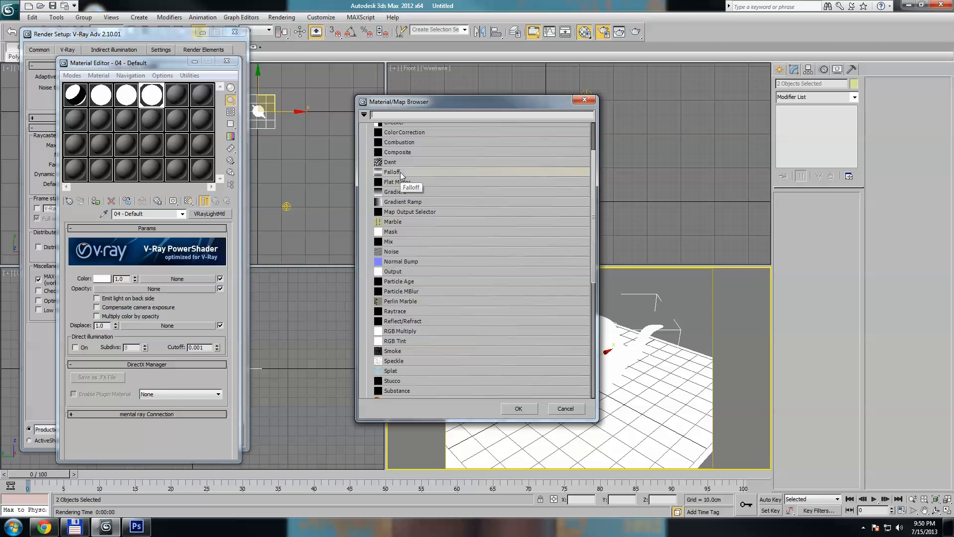
double_click(400, 172)
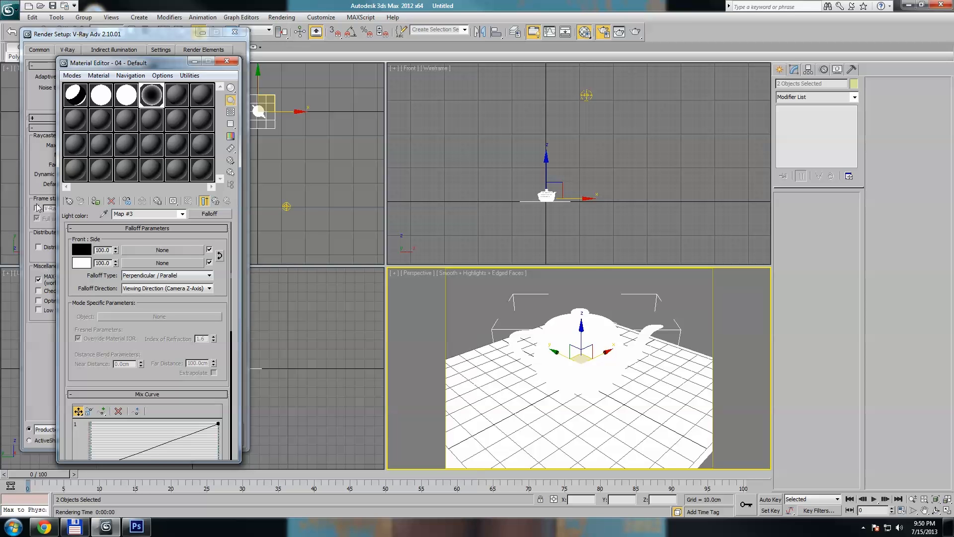
Step: Render the perspective view of the teapot with the Falloff light material
click(636, 31)
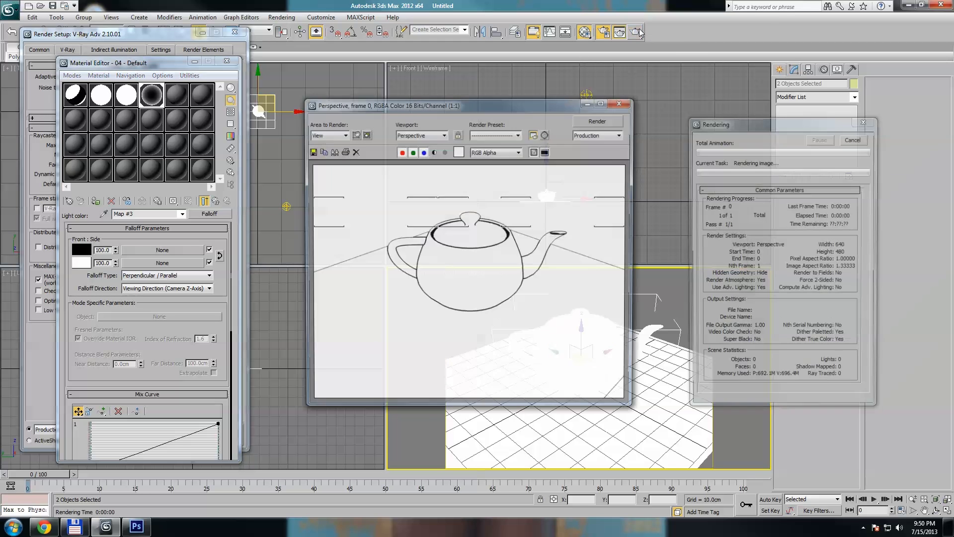
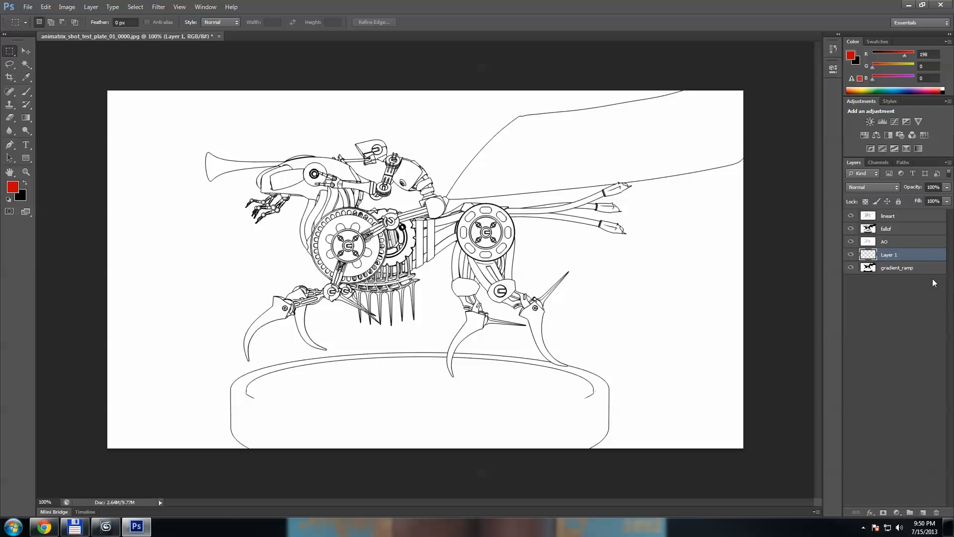
Step: In Photoshop, move Layer 1 beneath the gradient_ramp layer and rename it base_01
drag(918, 256, 906, 299)
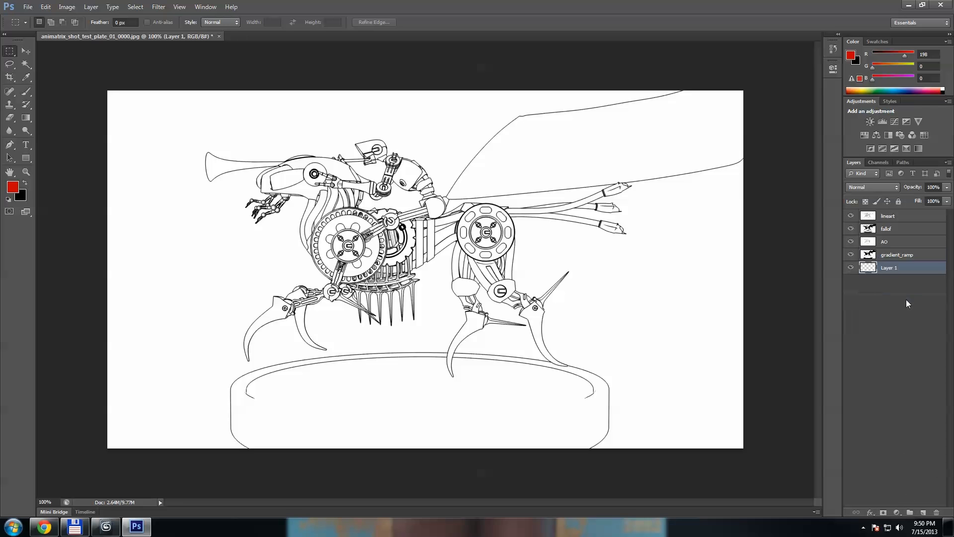
double_click(890, 268)
text(base_01)
key(Return)
Step: Duplicate the base_01 layer and name the copy shading_01
key(ctrl+j)
double_click(893, 267)
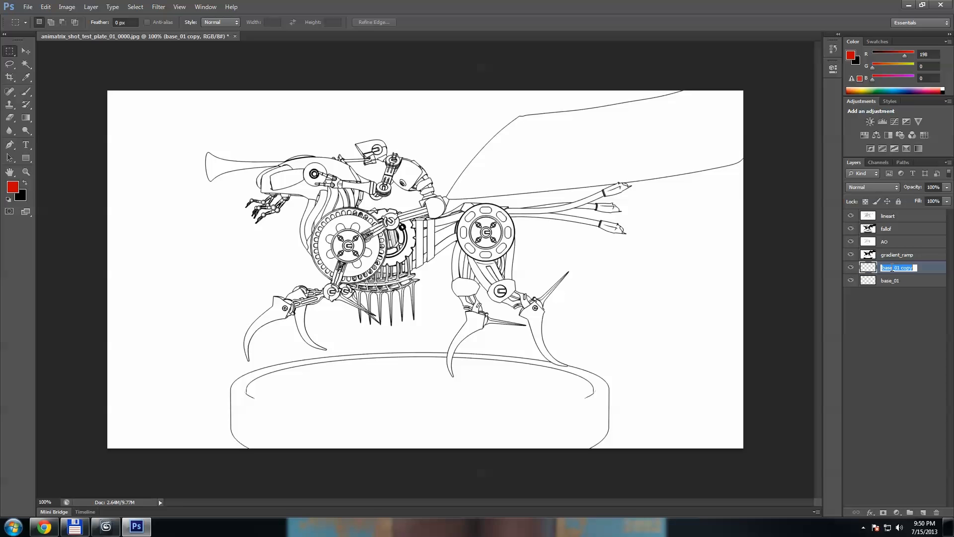
text(shading_01)
key(Return)
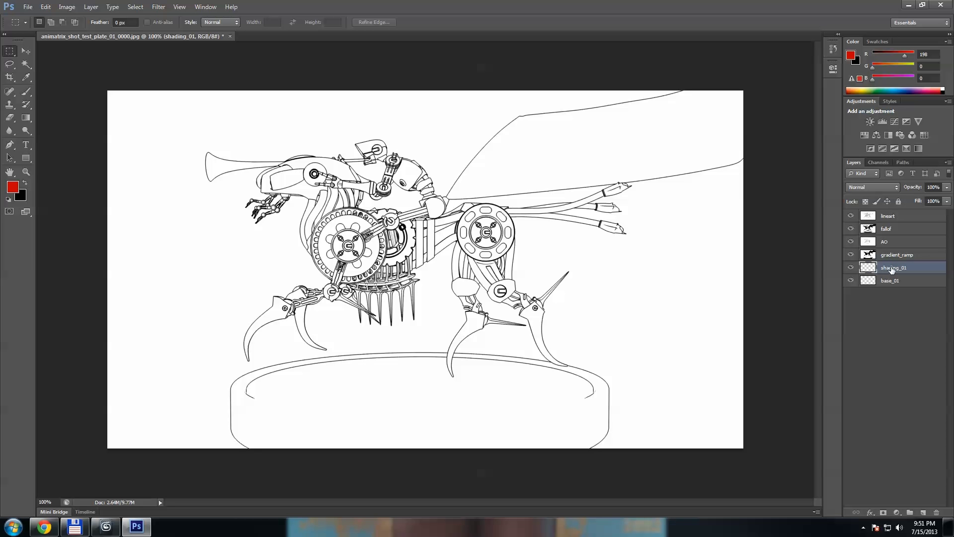
Step: Hide the lineart, fallof, AO and gradient_ramp layers
click(851, 216)
click(851, 229)
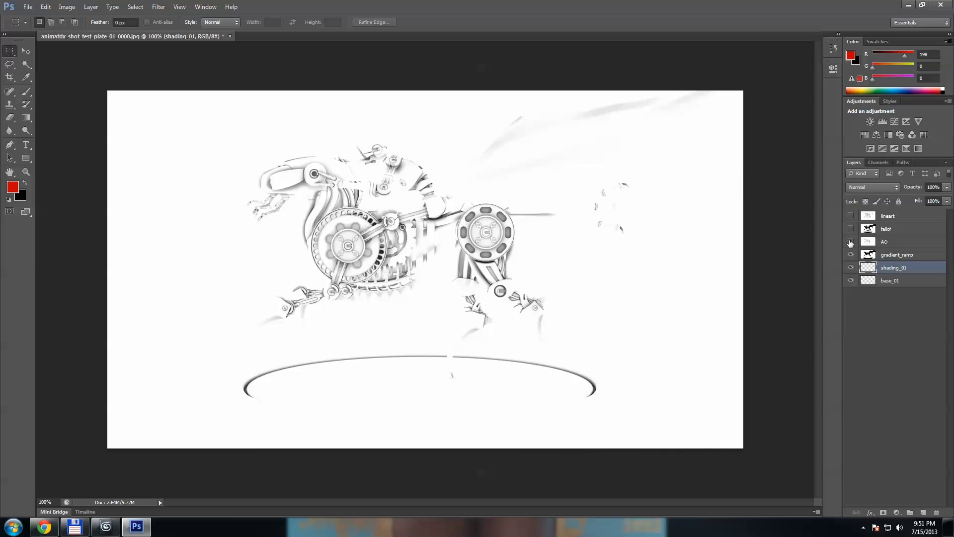
click(851, 242)
click(851, 254)
Step: Fill the base_01 layer with the light yellow color ffe785
click(890, 281)
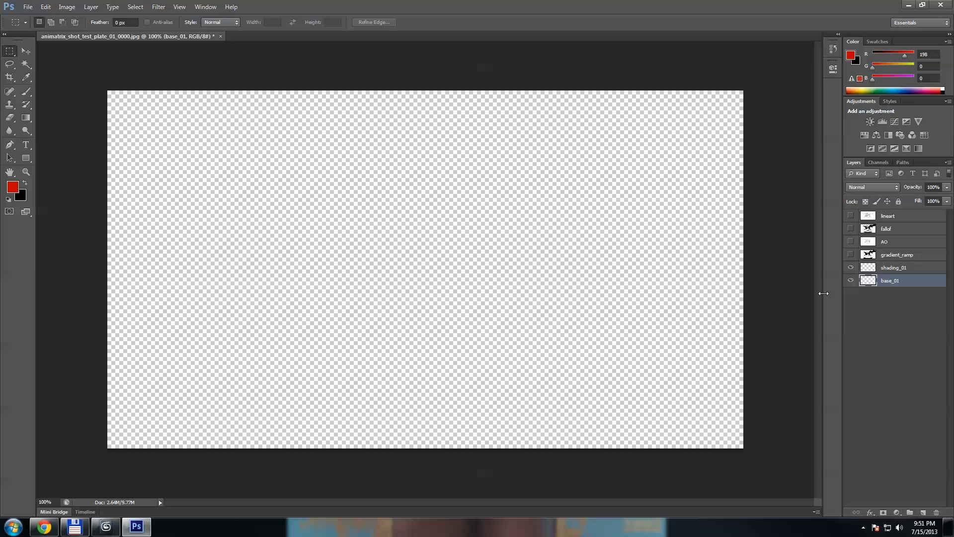
click(18, 191)
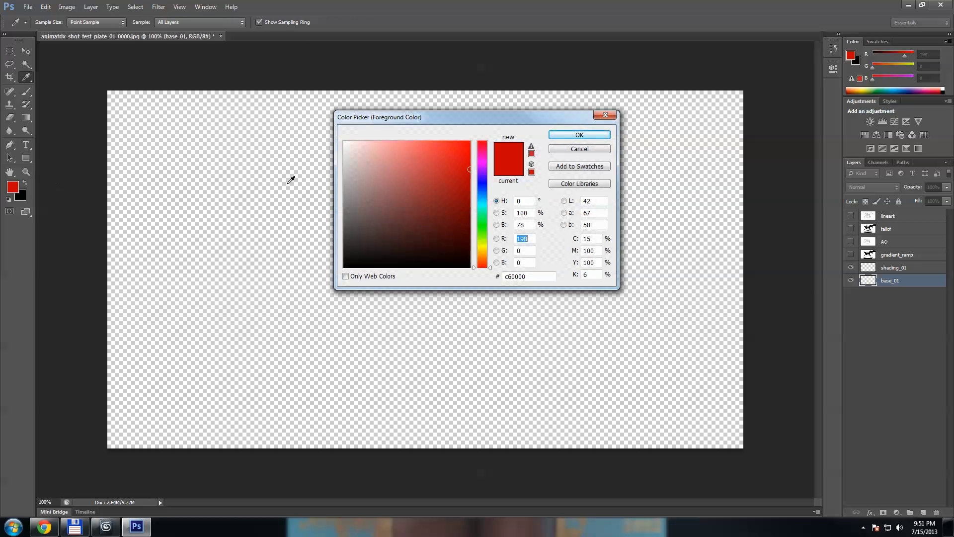
click(485, 195)
drag(484, 194, 483, 250)
drag(438, 174, 404, 141)
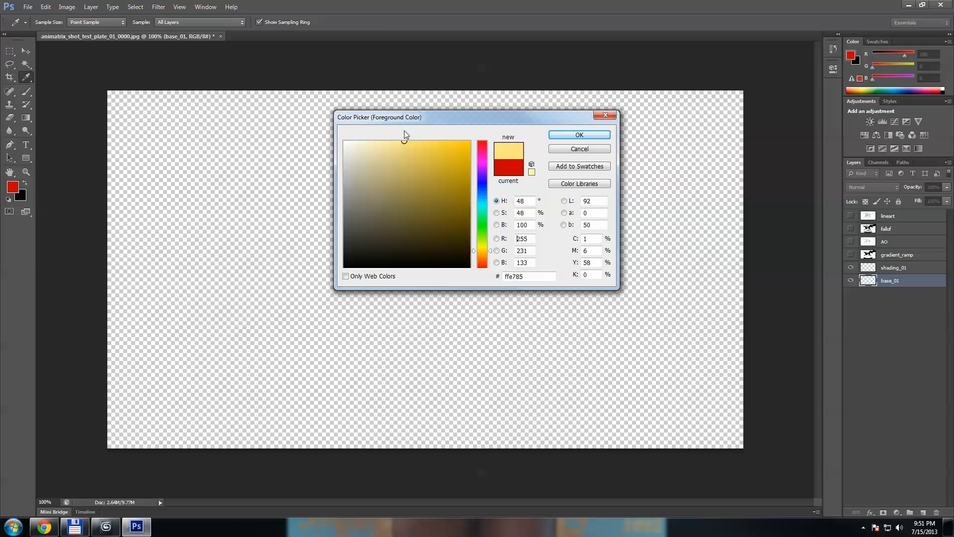
click(591, 135)
key(m)
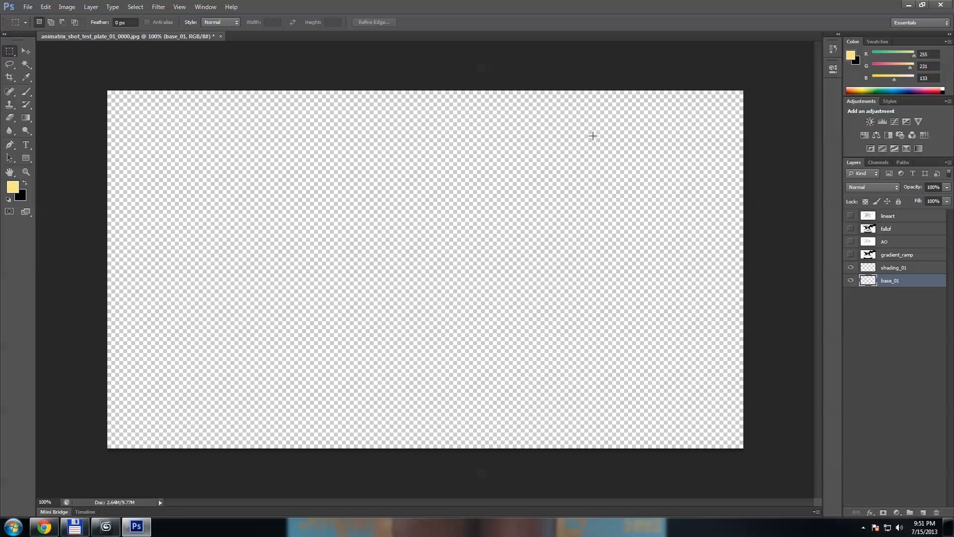
key(x)
key(ctrl+BackSpace)
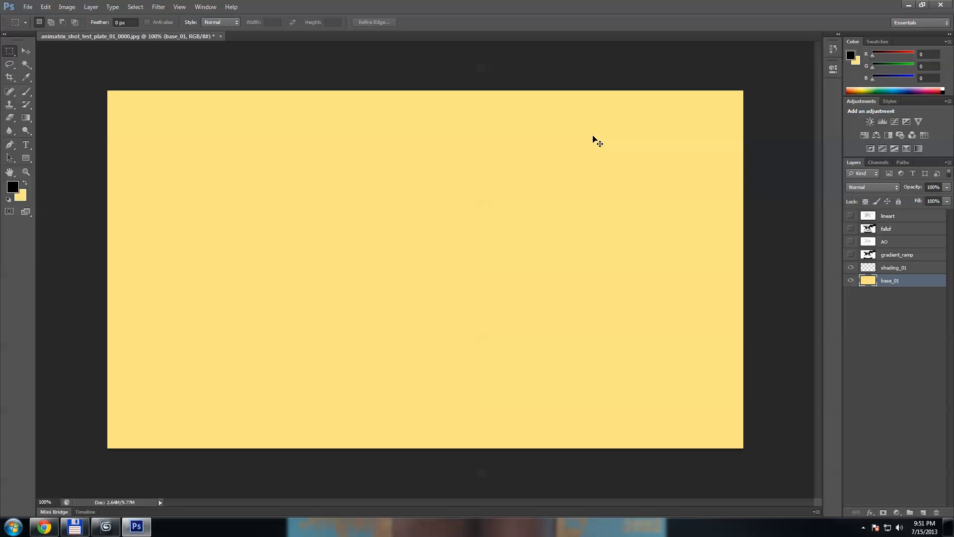
Step: Fill the shading_01 layer with the dark brown color 6a5535
click(925, 267)
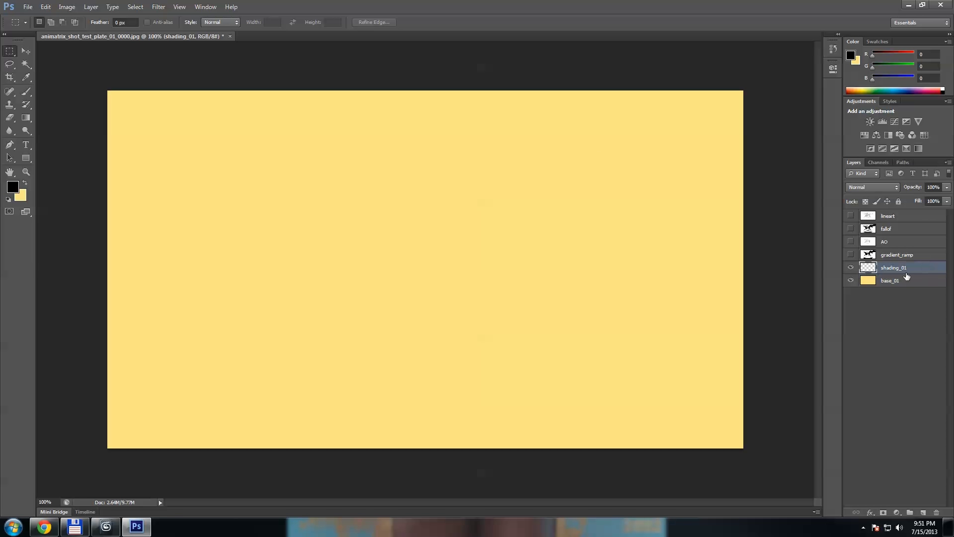
click(20, 195)
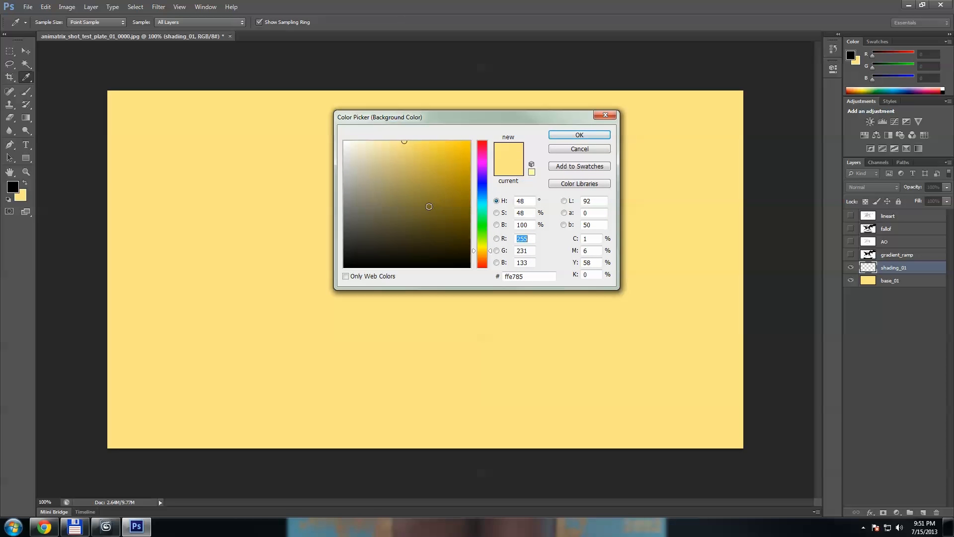
drag(429, 206, 407, 215)
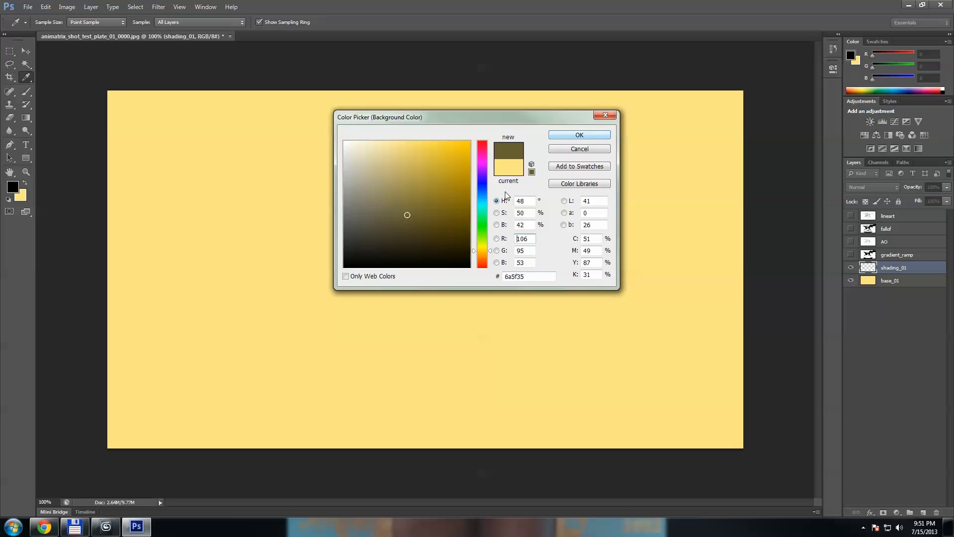
drag(486, 255, 485, 255)
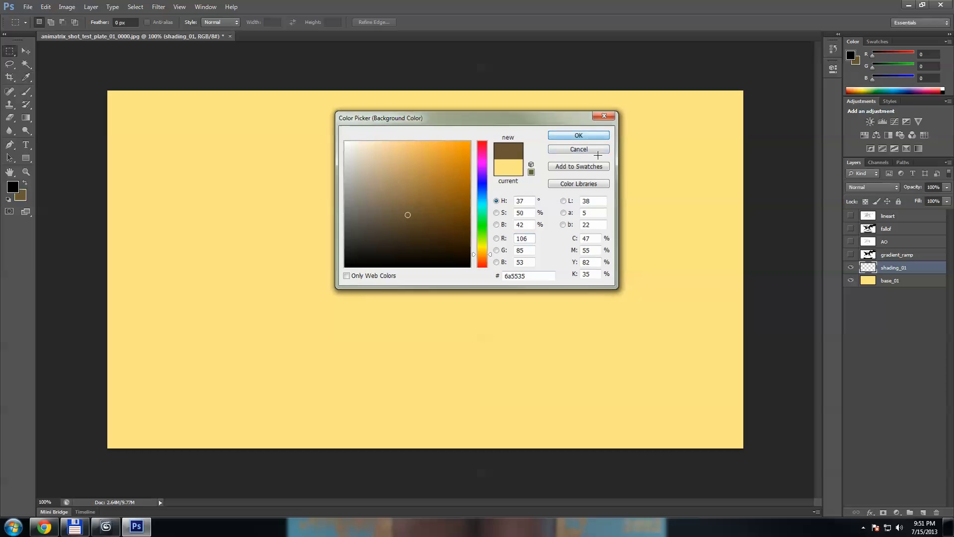
click(571, 137)
key(ctrl+BackSpace)
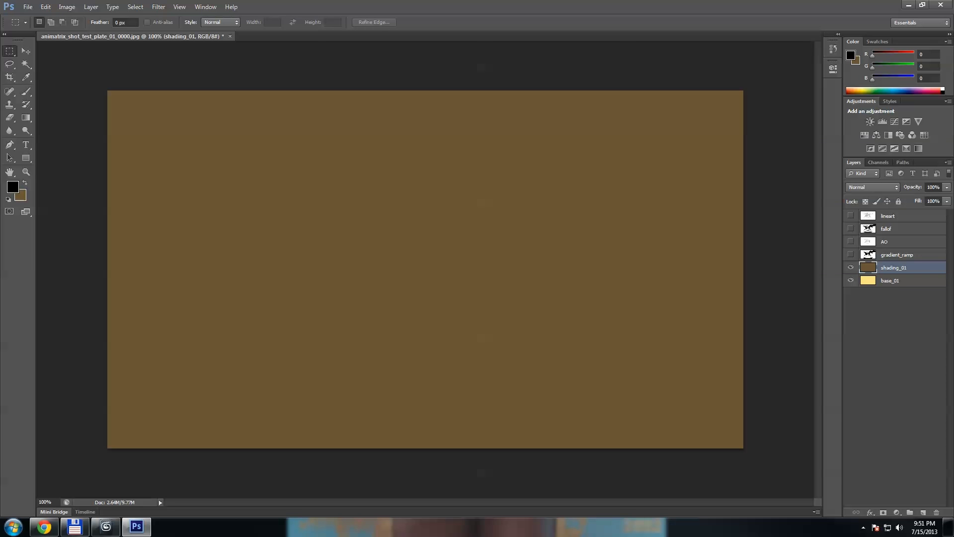
Step: Put the shading_01 layer in a group and add a reveal-all layer mask to the group
key(ctrl+g)
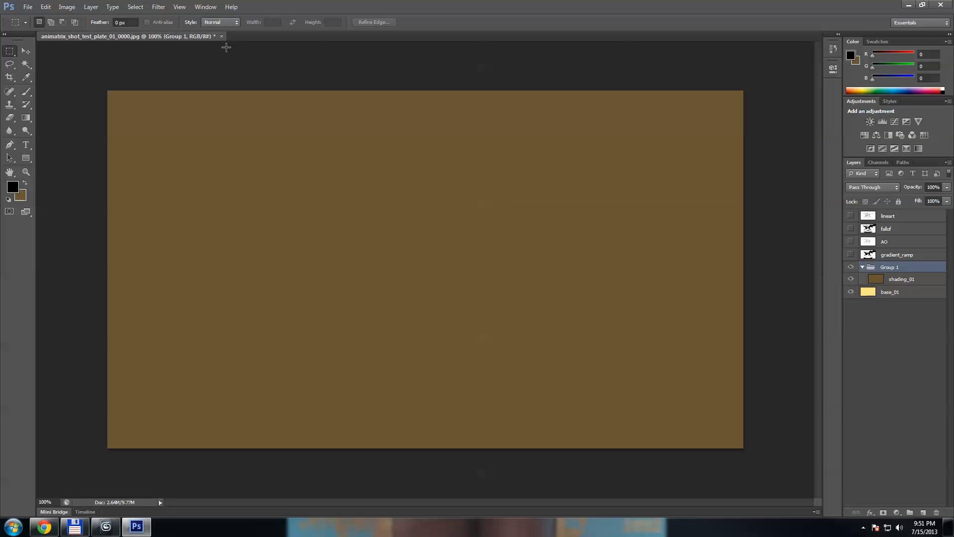
click(91, 7)
mouse_move(164, 117)
click(217, 117)
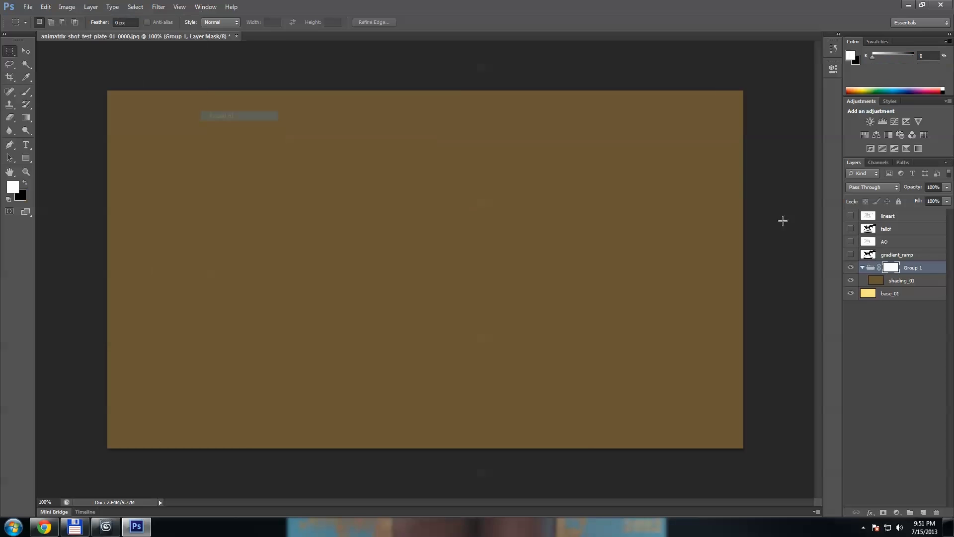
Step: Copy the whole gradient_ramp image into the layer mask of Group 1, keep gradient_ramp hidden and clear the selection
click(896, 255)
click(851, 255)
key(ctrl+a)
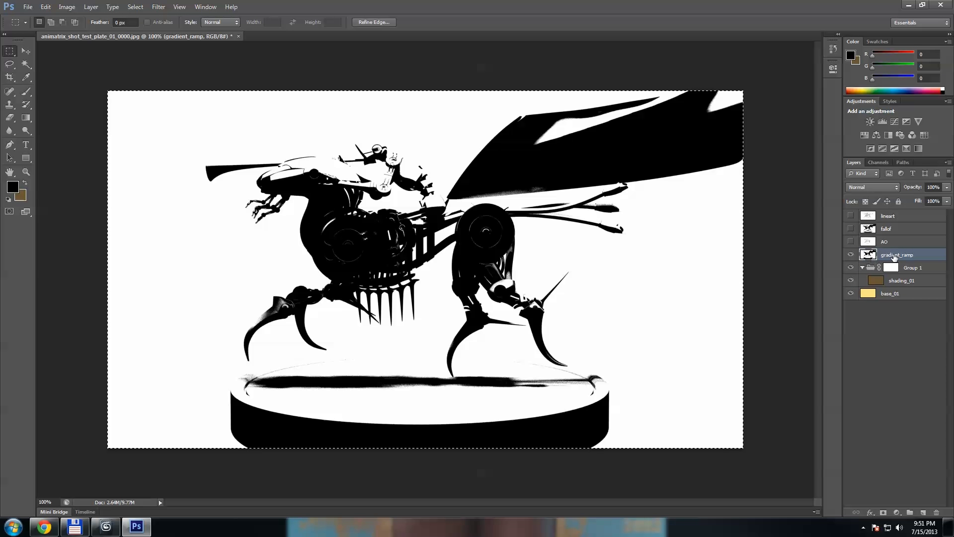
click(851, 255)
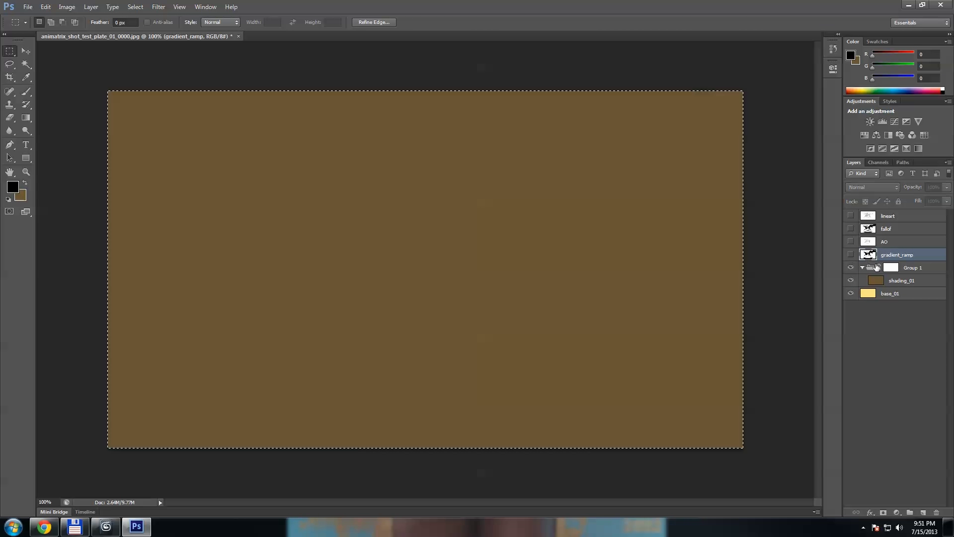
alt+click(892, 267)
key(ctrl+v)
click(905, 281)
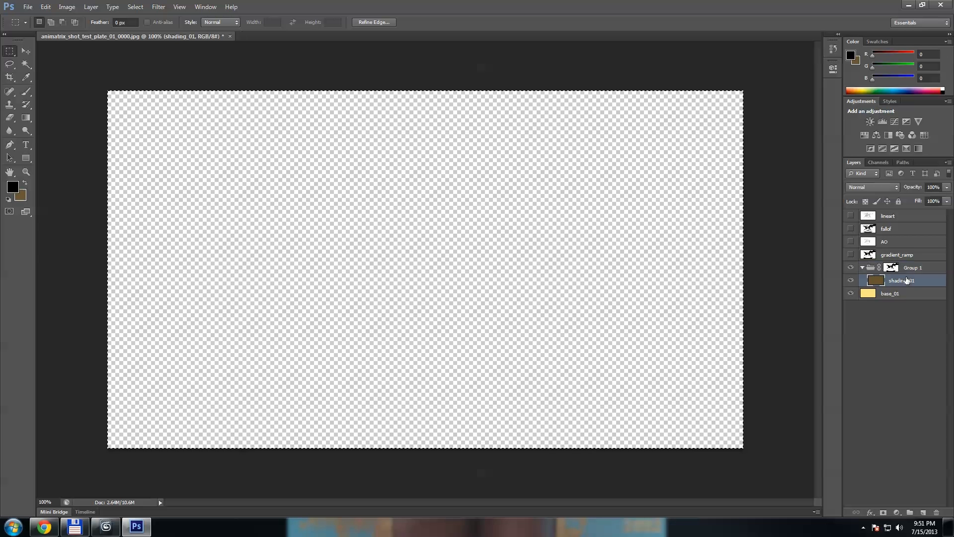
key(ctrl+d)
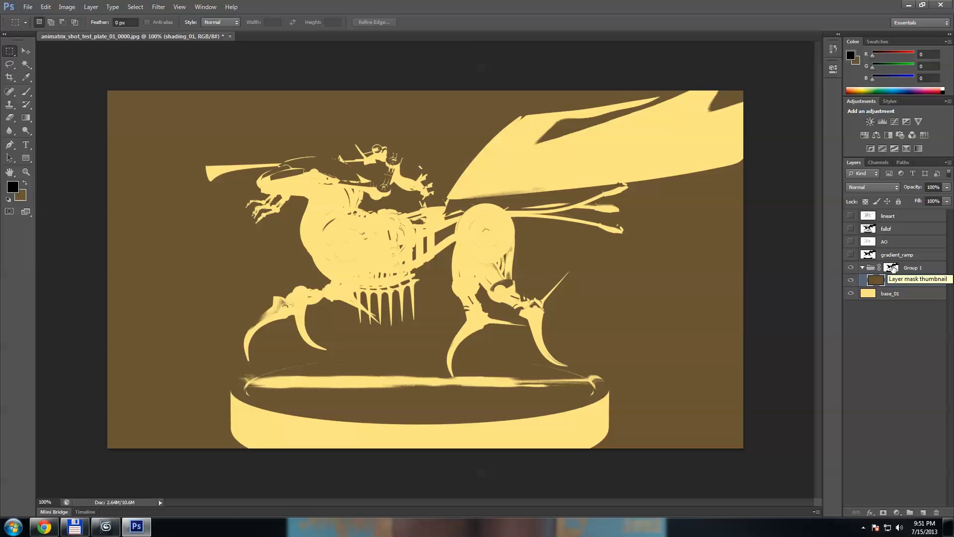
Step: Invert the layer mask of Group 1 and delete the gradient_ramp layer
alt+click(893, 269)
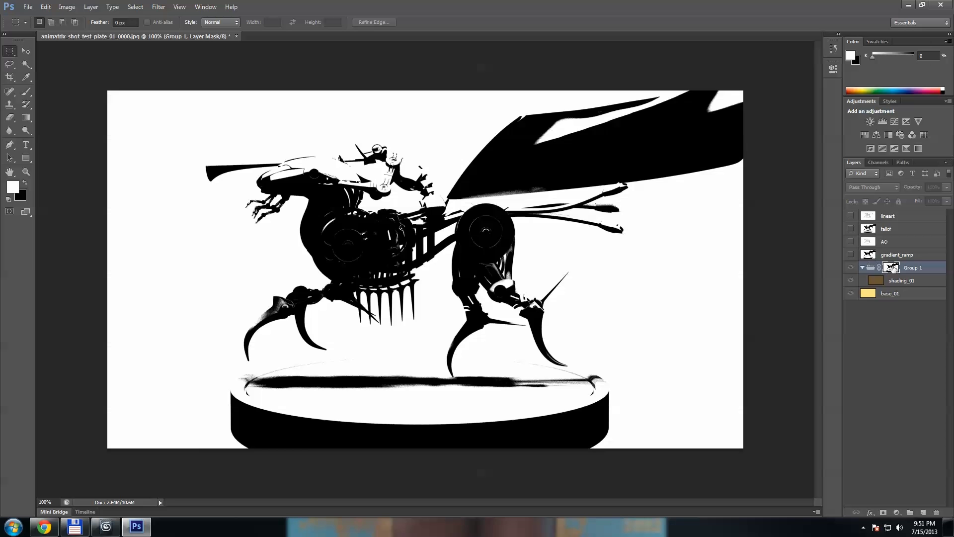
key(ctrl+i)
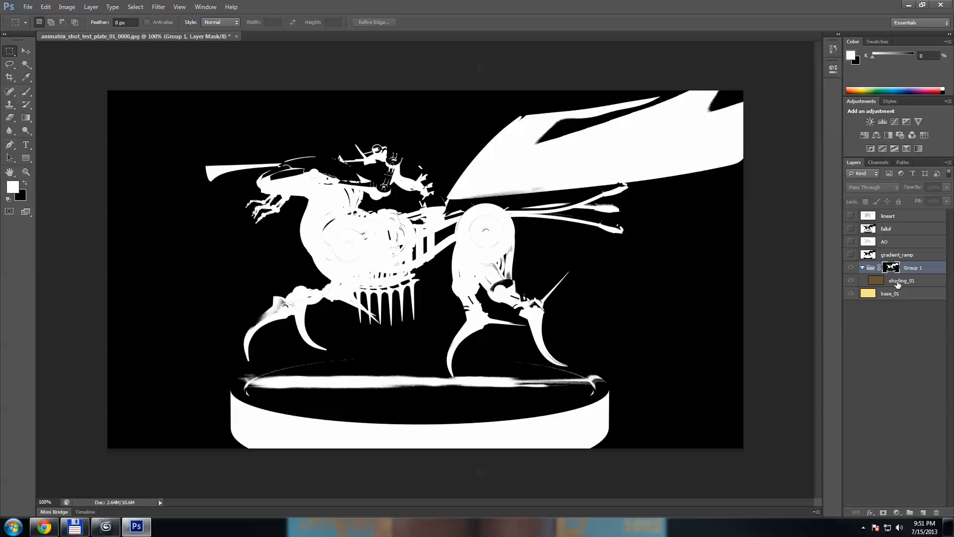
click(897, 282)
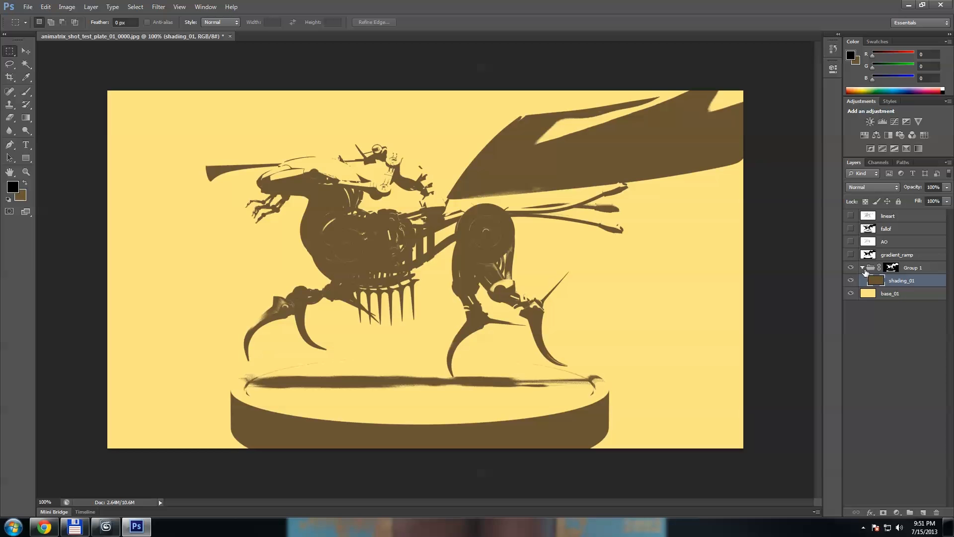
drag(896, 256, 938, 512)
Step: Show the AO layer and set its blend mode to Multiply
click(893, 243)
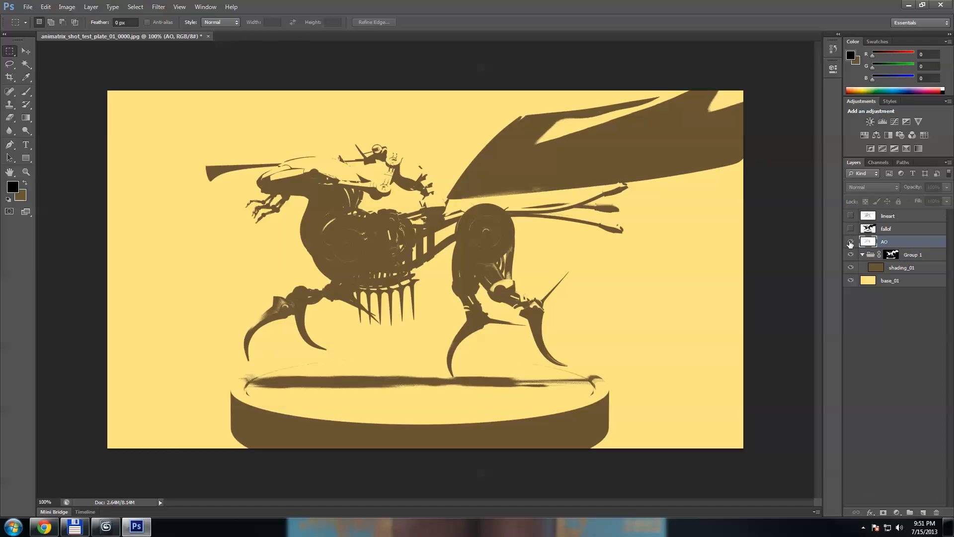
click(850, 242)
click(865, 187)
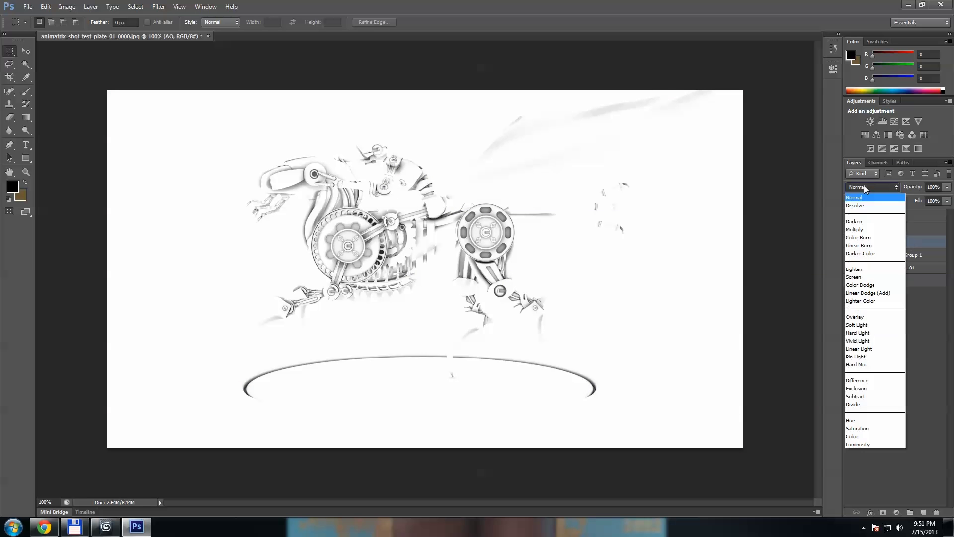
click(859, 230)
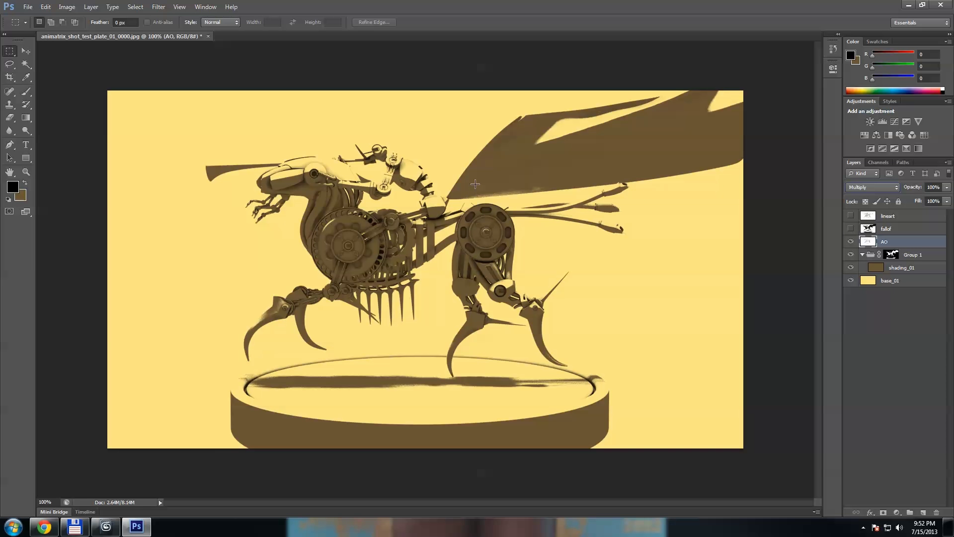
Step: Colorize the AO layer using Hue/Saturation with hue 211 and saturation 25, and lower the layer's opacity slightly
key(ctrl+u)
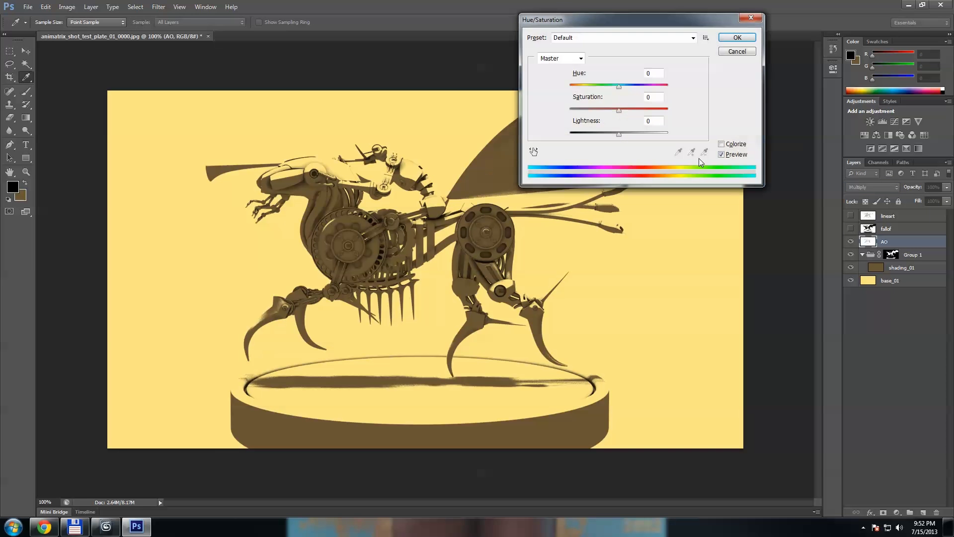
click(735, 144)
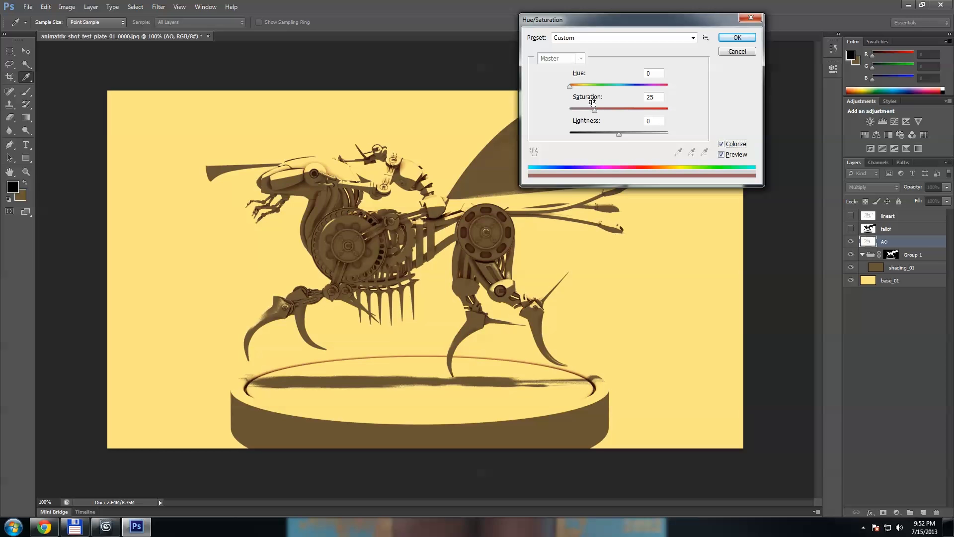
drag(585, 88, 627, 88)
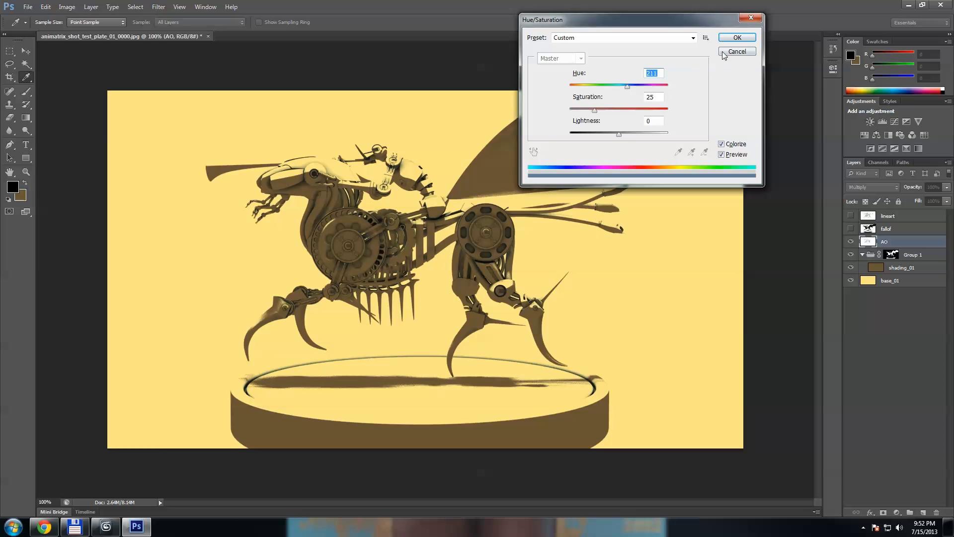
key(Tab)
click(737, 37)
click(947, 187)
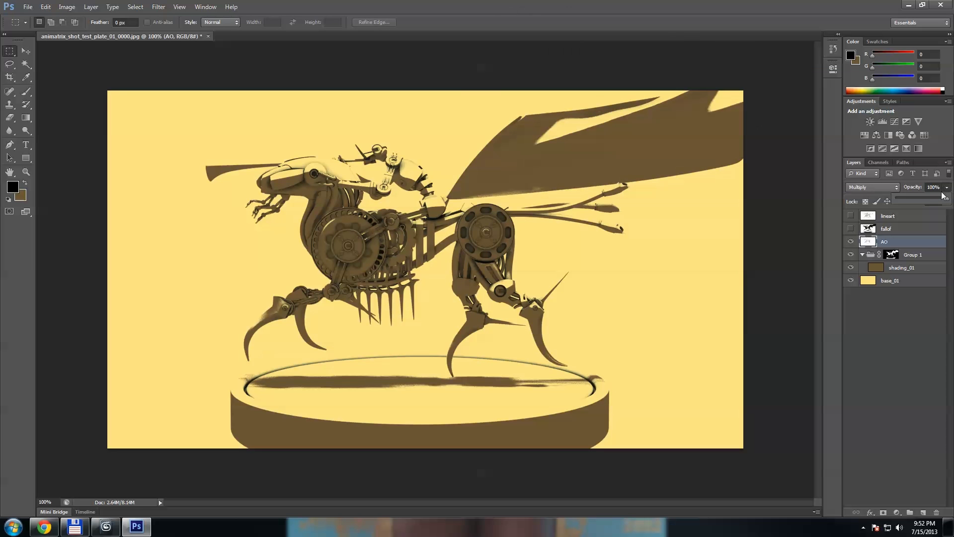
mouse_move(946, 198)
mouse_down()
mouse_move(923, 197)
mouse_move(932, 197)
mouse_up()
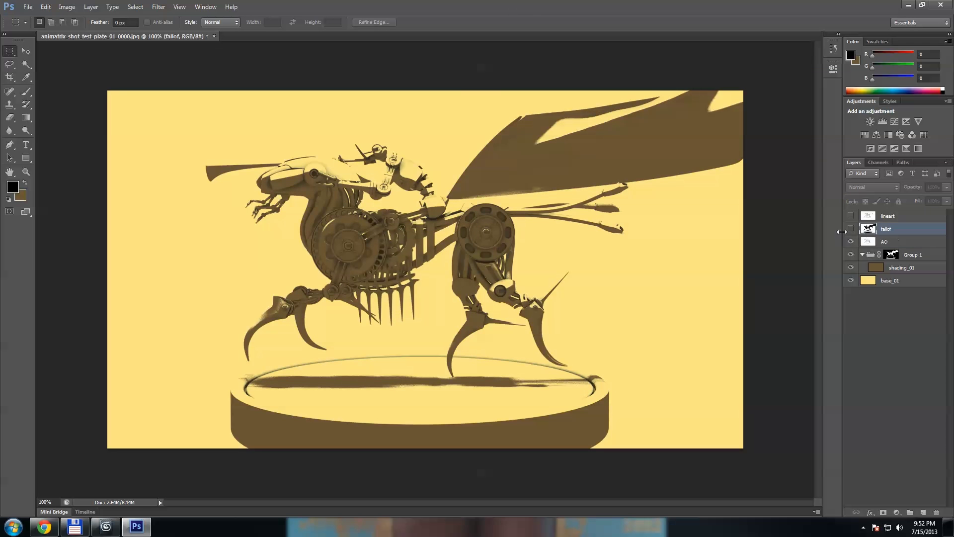
Step: Show the lineart layer, set its blend mode to Multiply and move it below the fallof layer
click(857, 219)
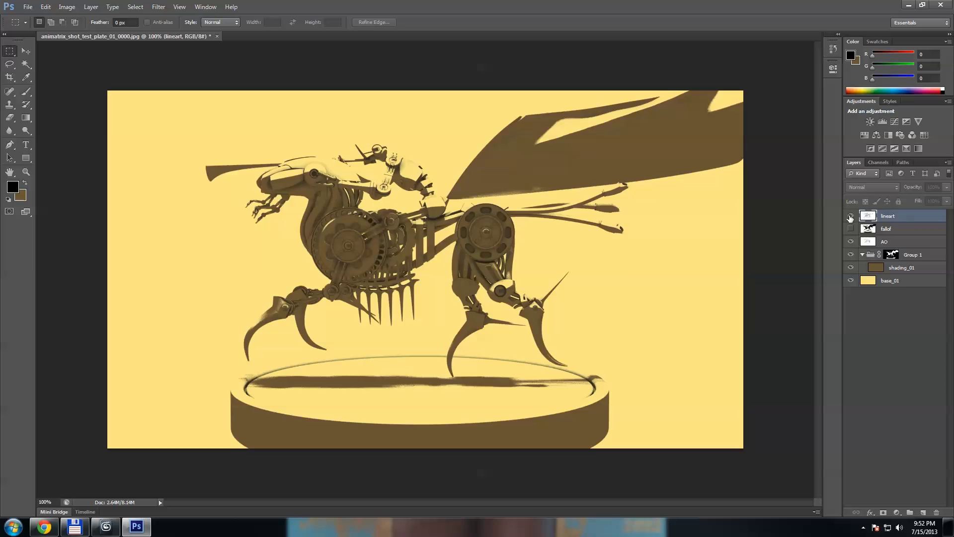
click(851, 217)
click(872, 187)
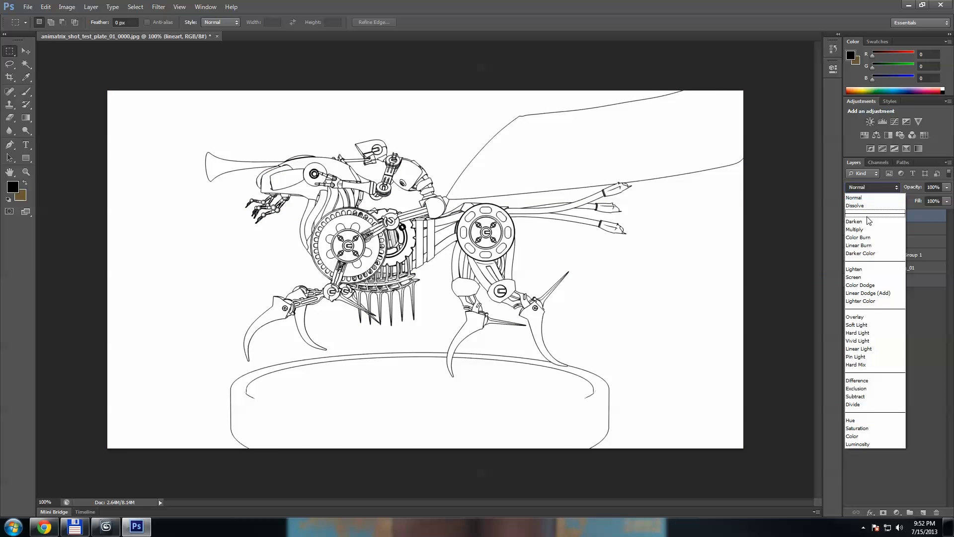
click(867, 228)
drag(904, 214, 899, 237)
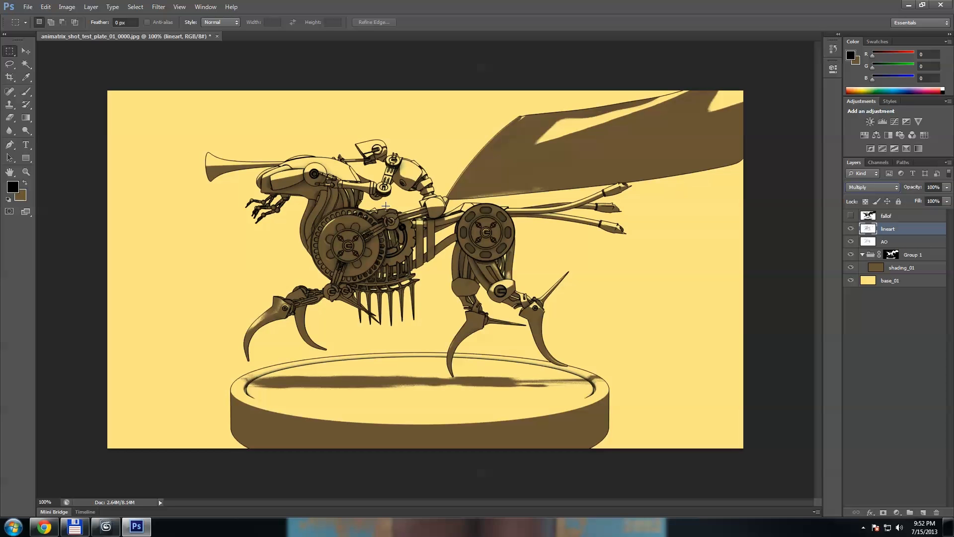
Step: Group the AO and lineart layers together
click(900, 243)
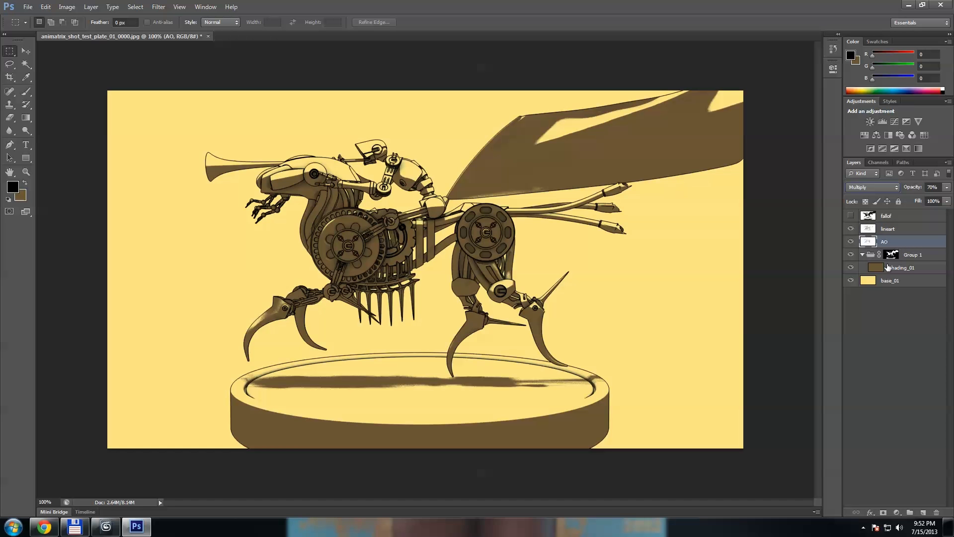
click(851, 229)
click(851, 229)
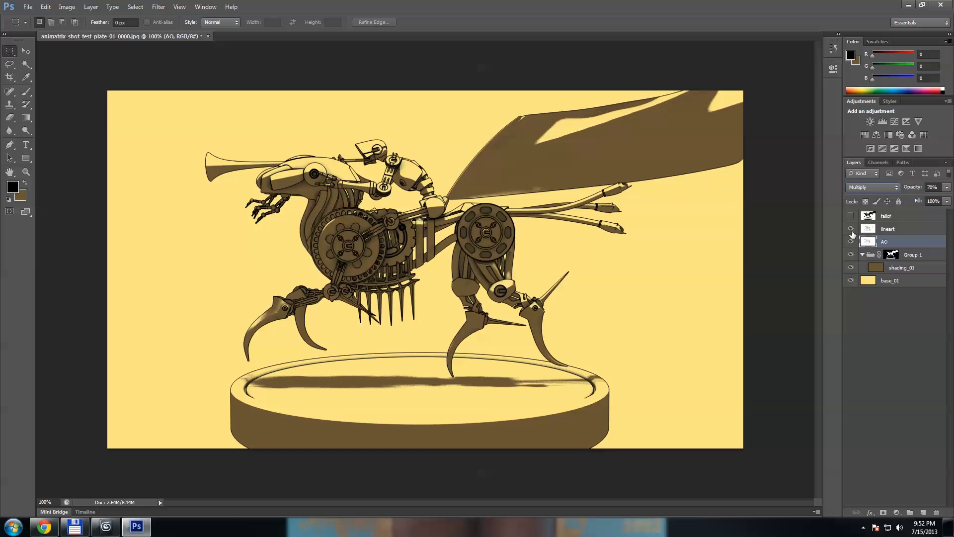
shift+click(915, 229)
key(ctrl+g)
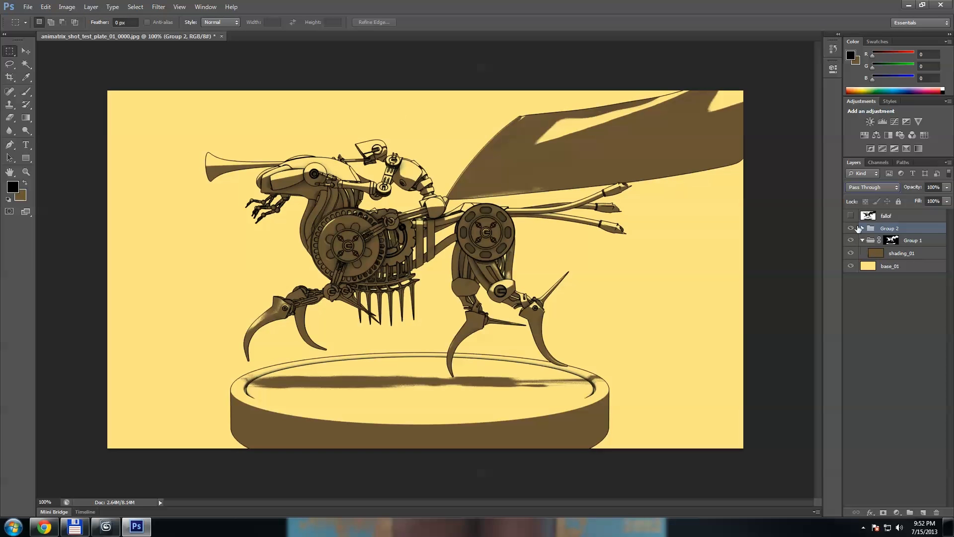
Step: Expand the group holding lineart and AO and add a reveal-all layer mask to it
click(858, 228)
click(91, 7)
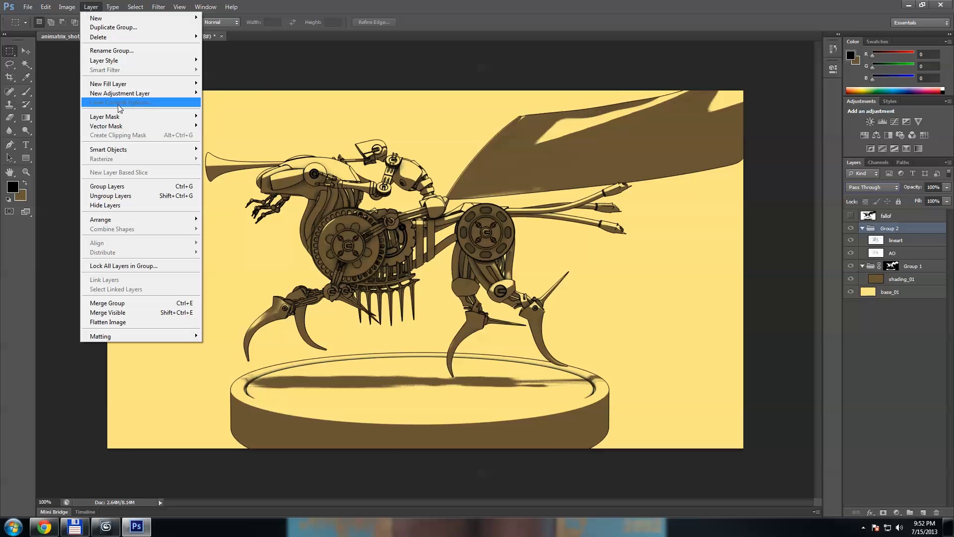
mouse_move(106, 117)
click(219, 117)
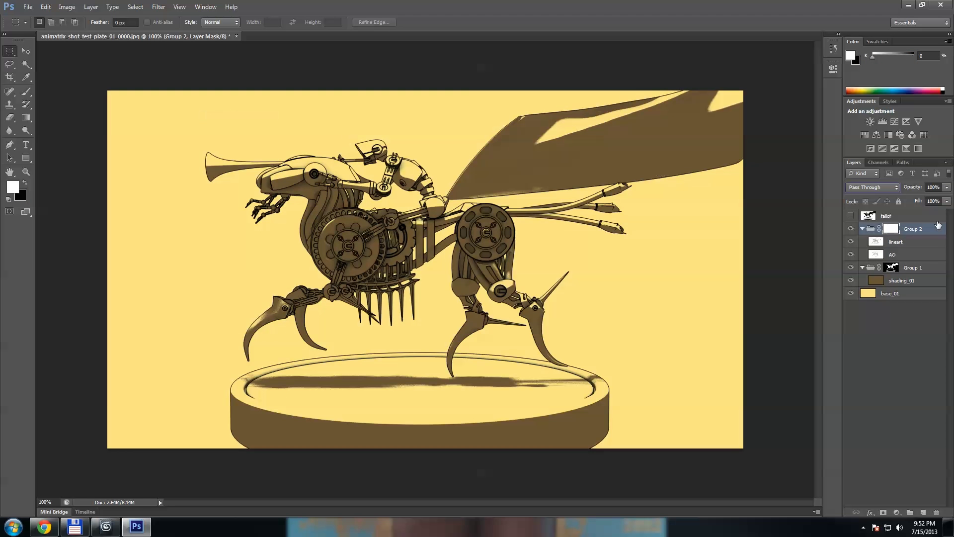
Step: Copy the whole fallof image into the layer mask of Group 2 and keep the fallof layer hidden
click(897, 218)
click(851, 216)
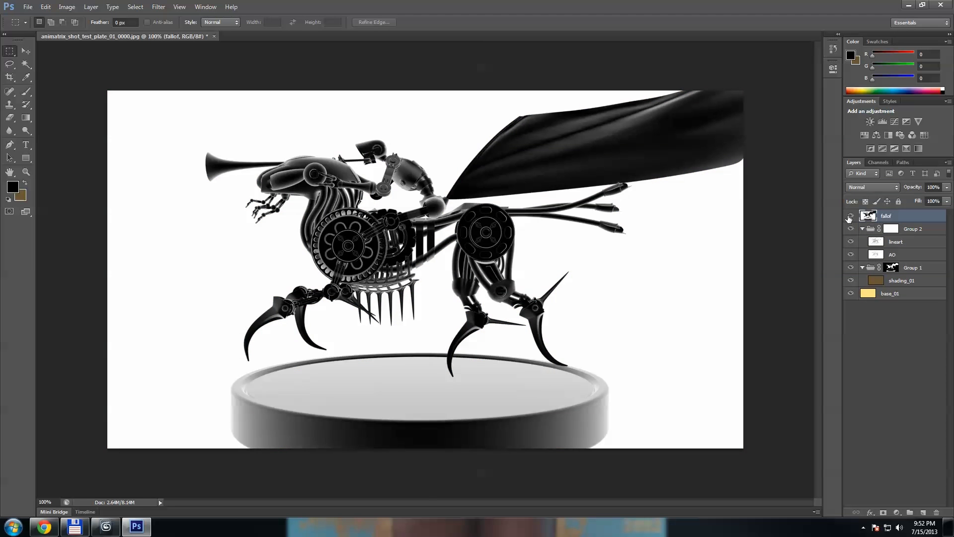
key(ctrl+a)
click(850, 215)
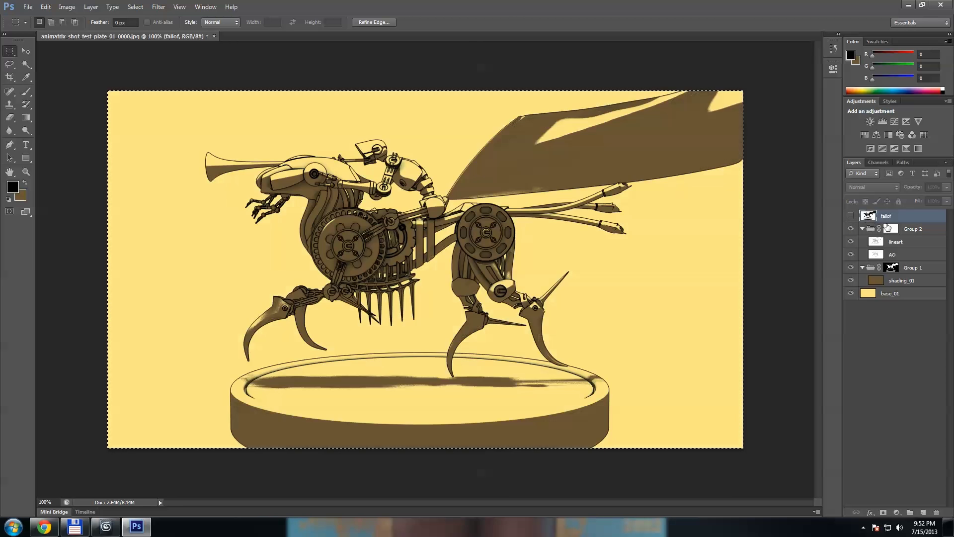
alt+click(891, 229)
key(ctrl+v)
Step: Examine the masked linework up close and compare the image with the lineart and AO layers shown and hidden
click(901, 244)
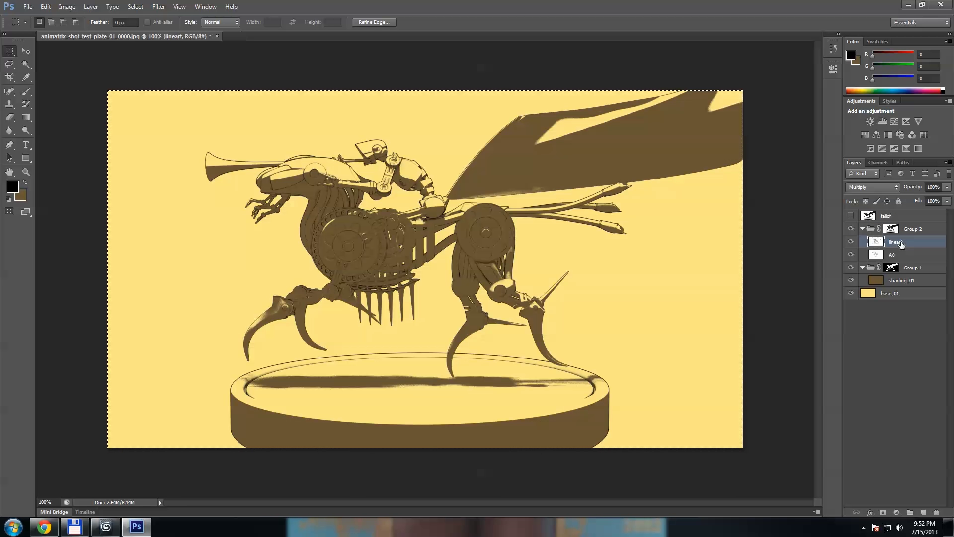
key(ctrl+plus)
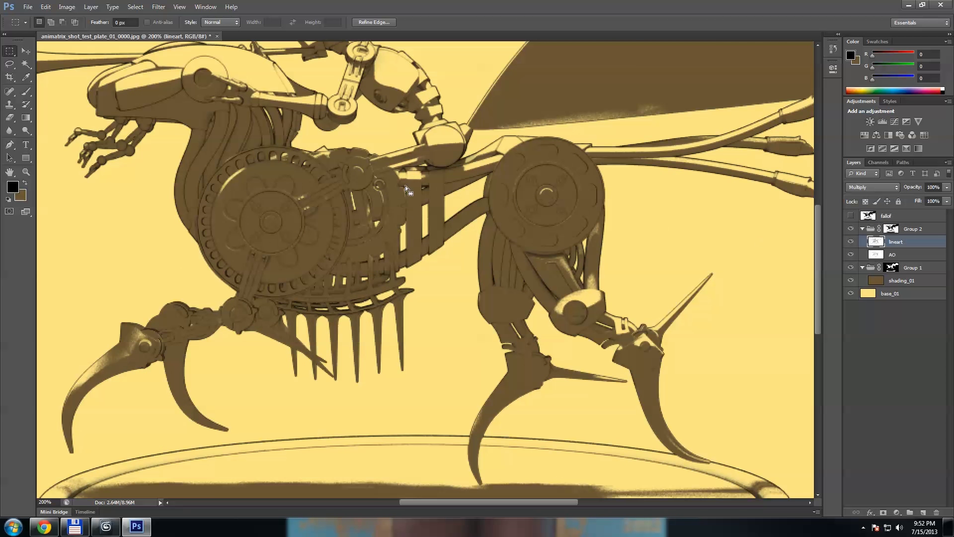
drag(342, 141, 565, 290)
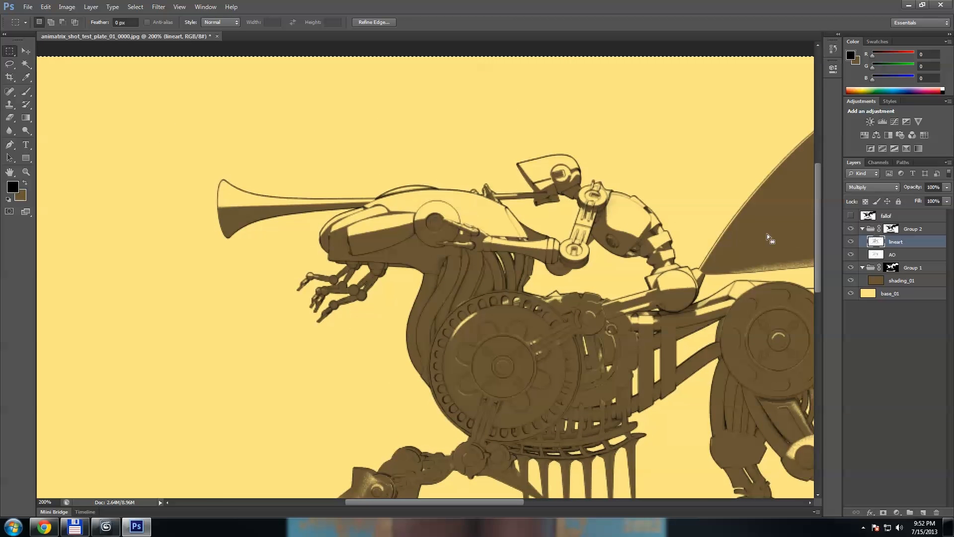
drag(558, 240, 466, 144)
drag(812, 182, 518, 202)
drag(378, 189, 505, 188)
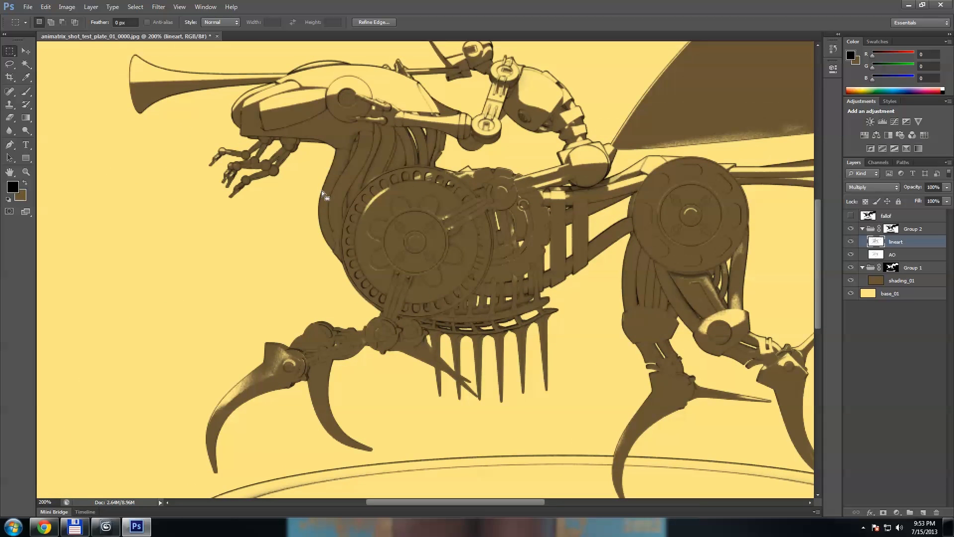
click(851, 242)
click(851, 241)
click(851, 242)
click(851, 242)
click(851, 242)
click(851, 242)
click(850, 255)
click(850, 255)
click(850, 255)
click(850, 255)
key(ctrl+minus)
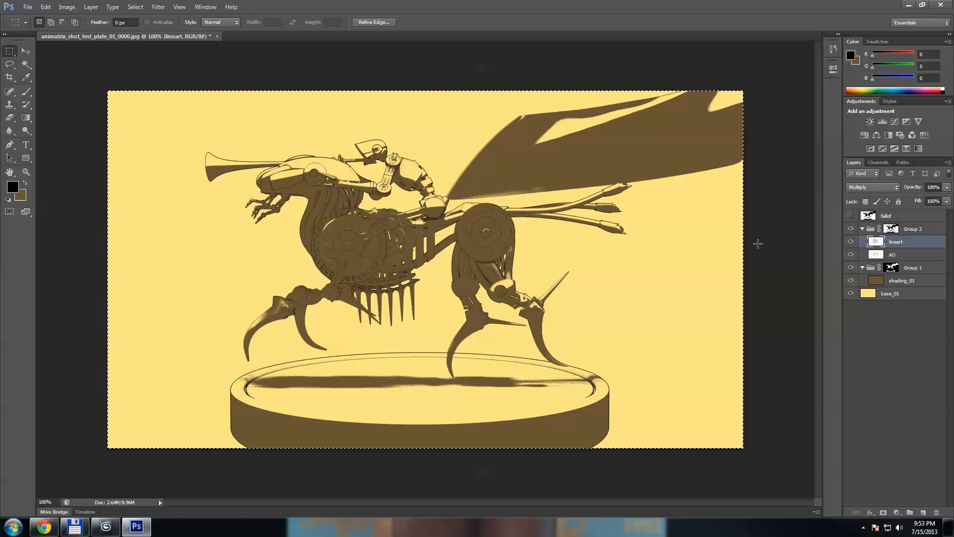
Step: Brighten the midtones of Group 1's layer mask with a Levels adjustment
click(891, 268)
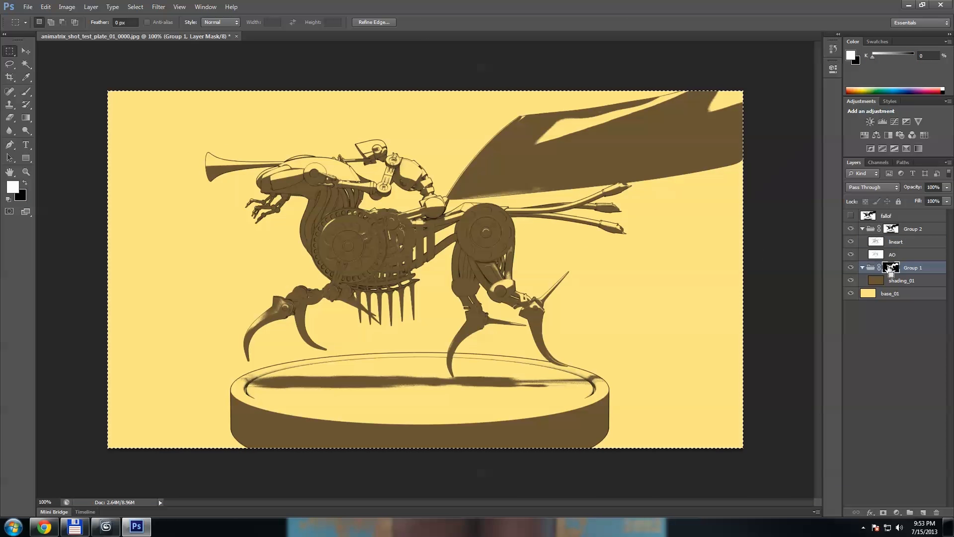
key(ctrl+l)
drag(719, 179, 740, 179)
drag(658, 177, 616, 178)
click(755, 84)
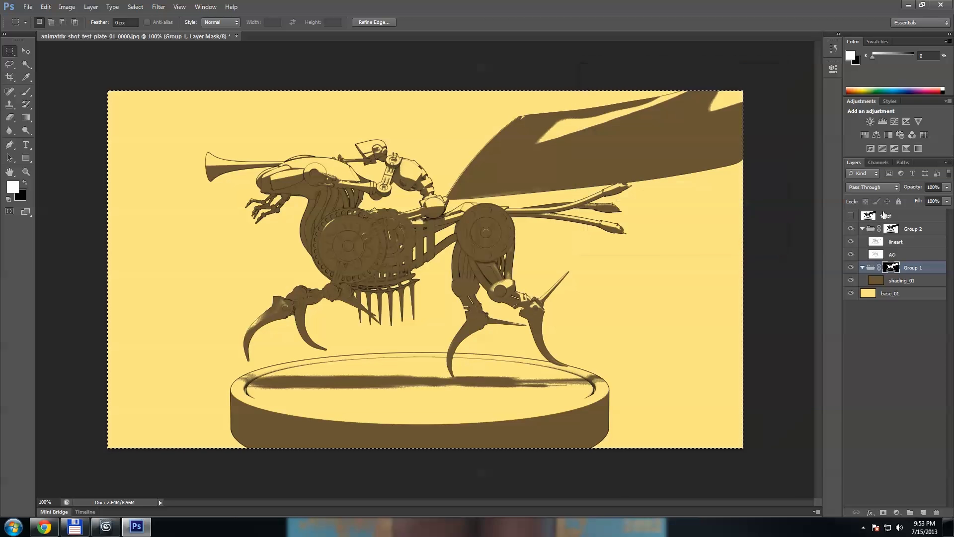
Step: Brighten Group 2's layer mask by lowering the white input level with Levels, and clear the selection
click(891, 229)
key(ctrl+l)
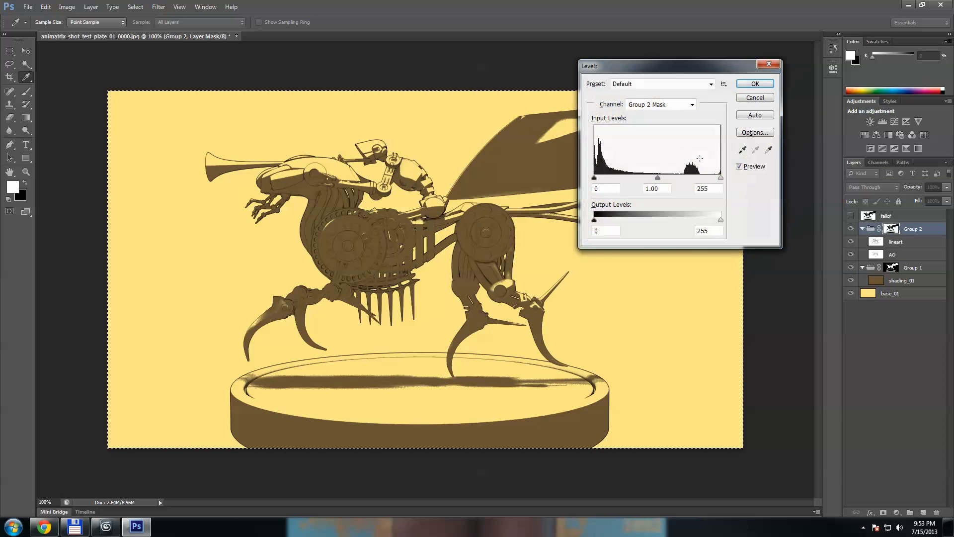
mouse_move(595, 178)
mouse_down()
mouse_move(625, 178)
mouse_move(584, 177)
mouse_up()
drag(721, 177, 693, 178)
click(755, 84)
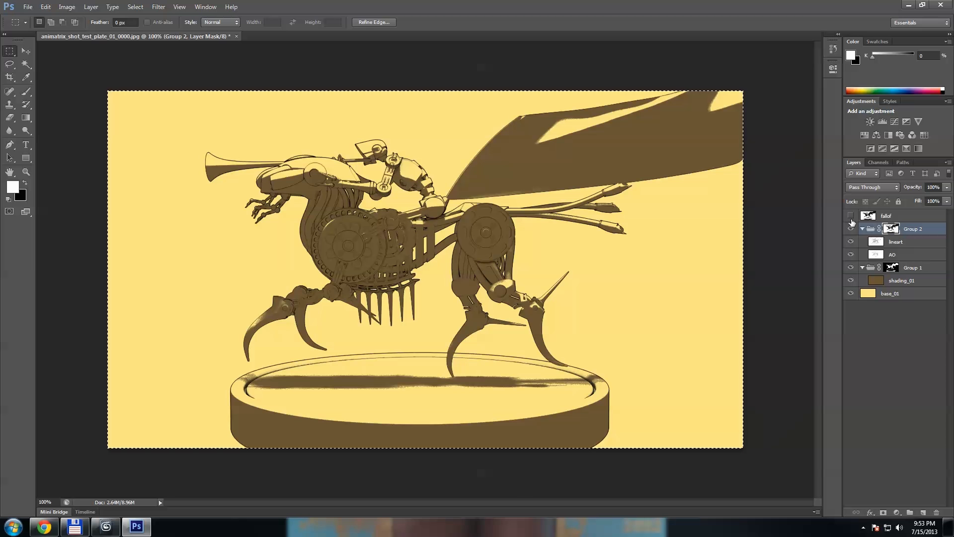
key(ctrl+d)
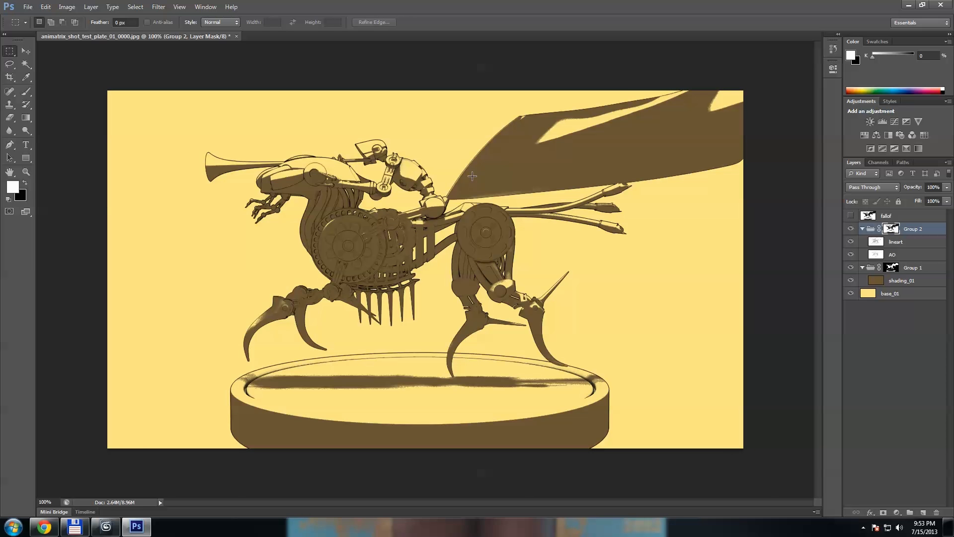